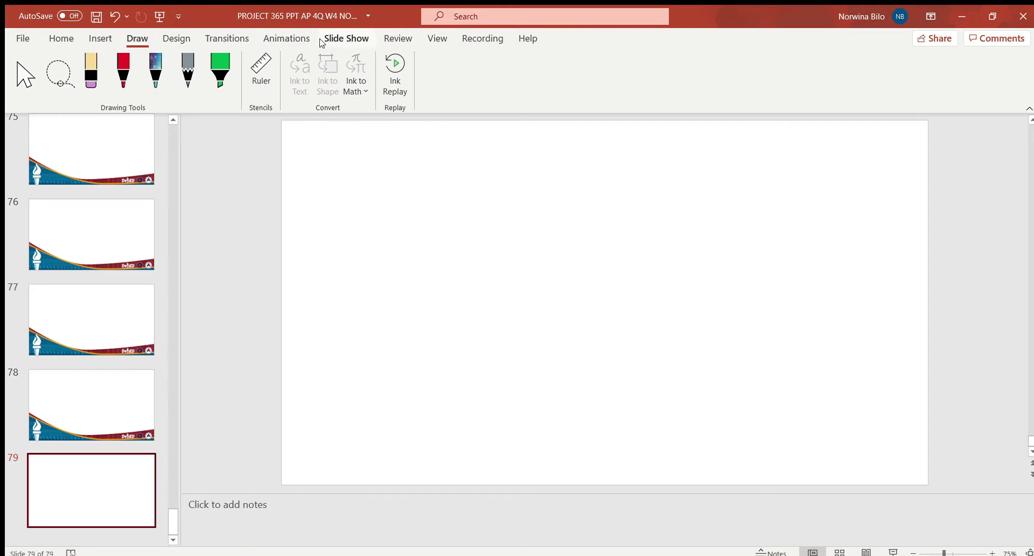
Switch to the Insert ribbon while blank slide 79 is showing
left_click(98, 37)
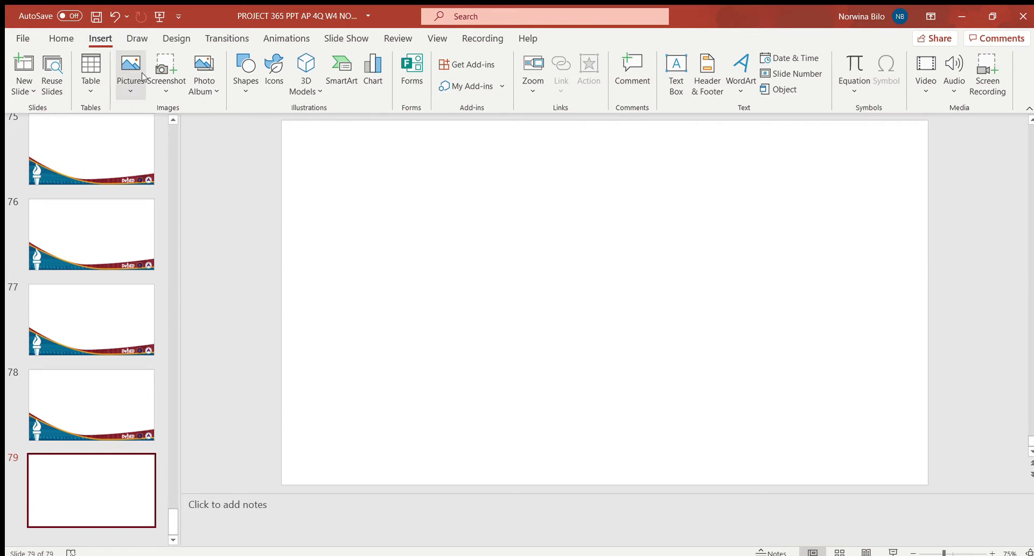
Draw a wide rectangle near the top of the slide
left_click(245, 75)
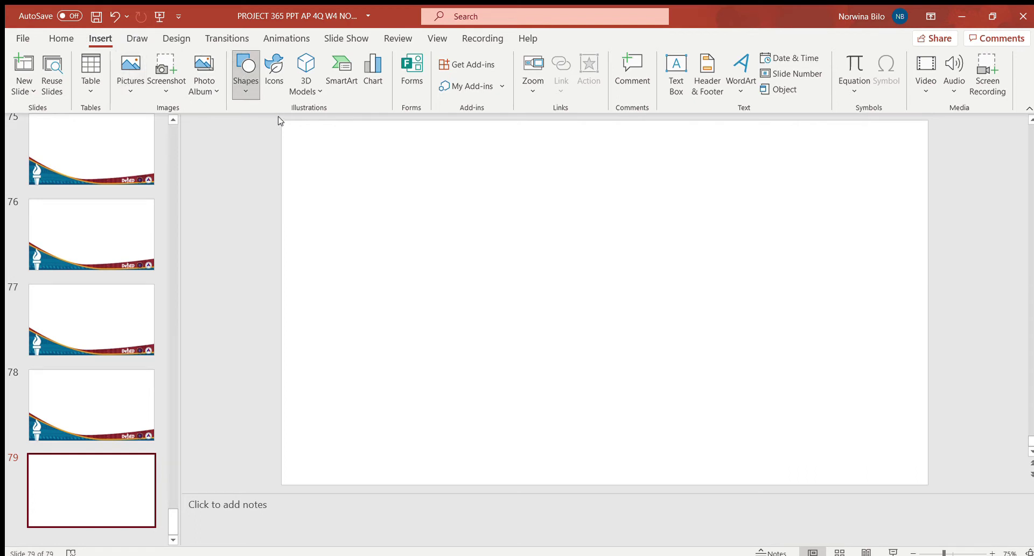
left_click(280, 130)
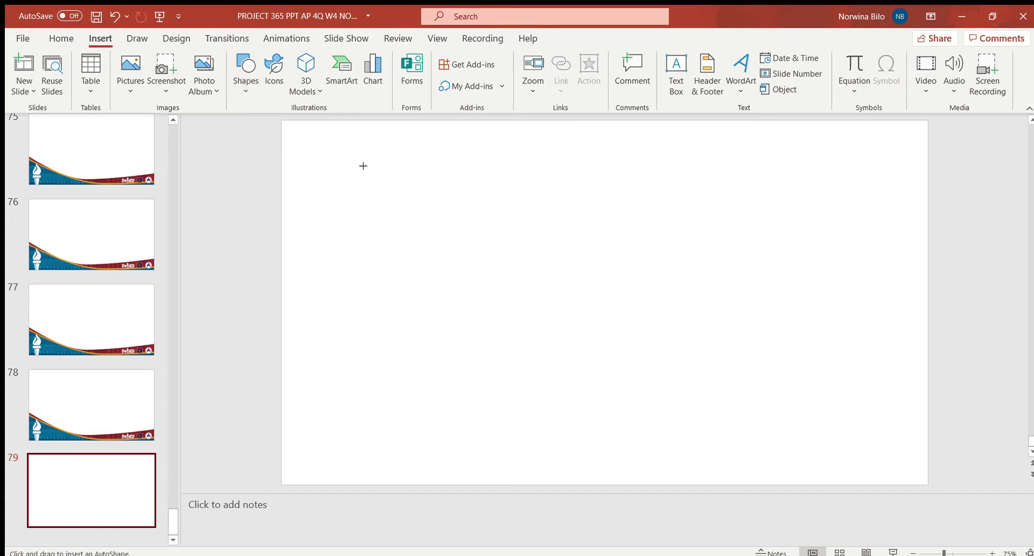
mouse_move(359, 162)
left_mouse_down()
mouse_move(441, 189)
mouse_move(713, 233)
left_mouse_up()
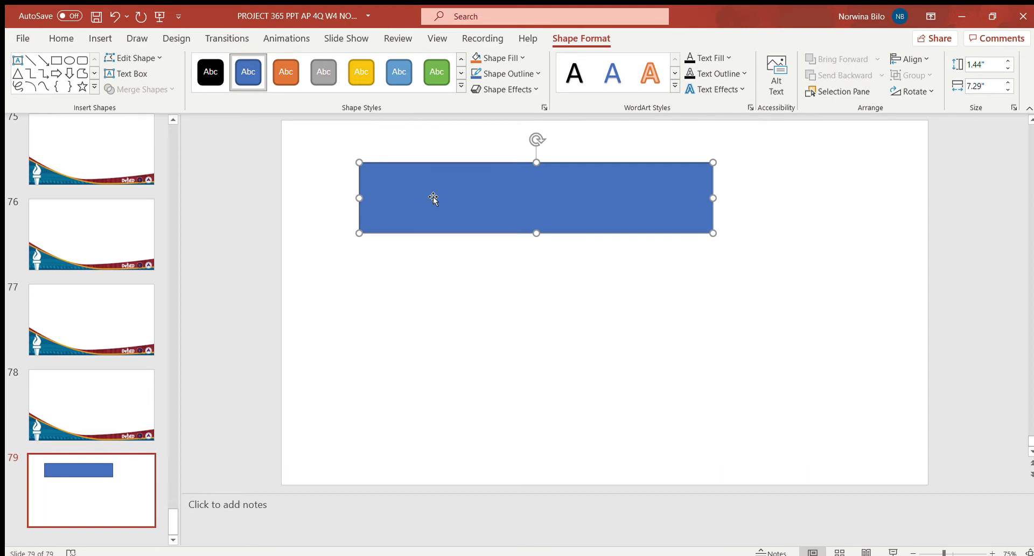
Give the rectangle a thick black outline
left_click(535, 73)
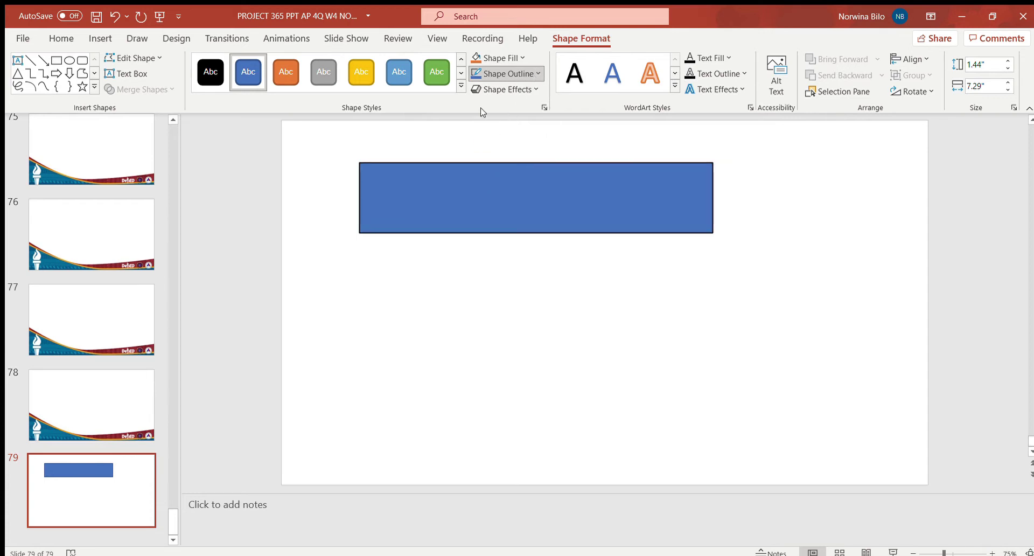
left_click(535, 73)
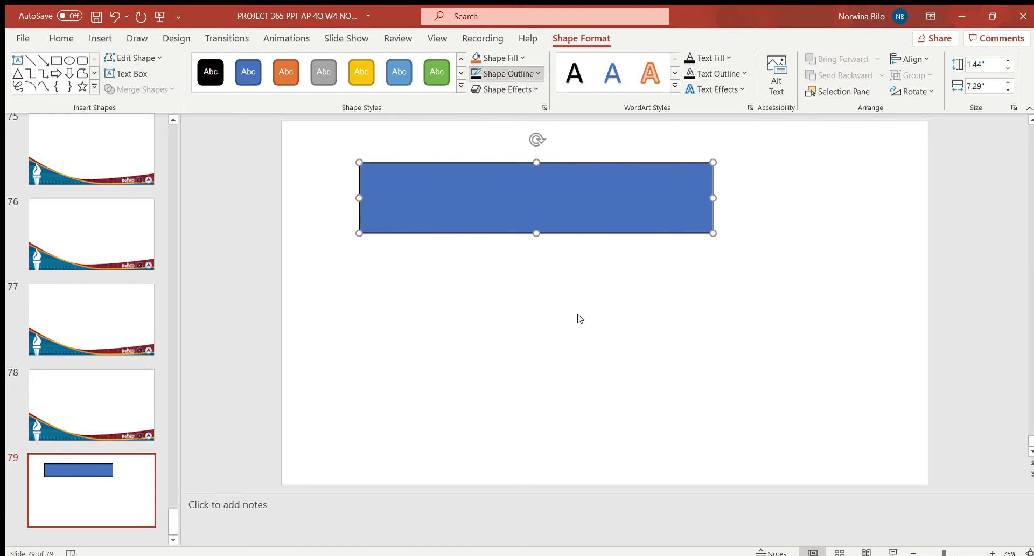
left_click(638, 440)
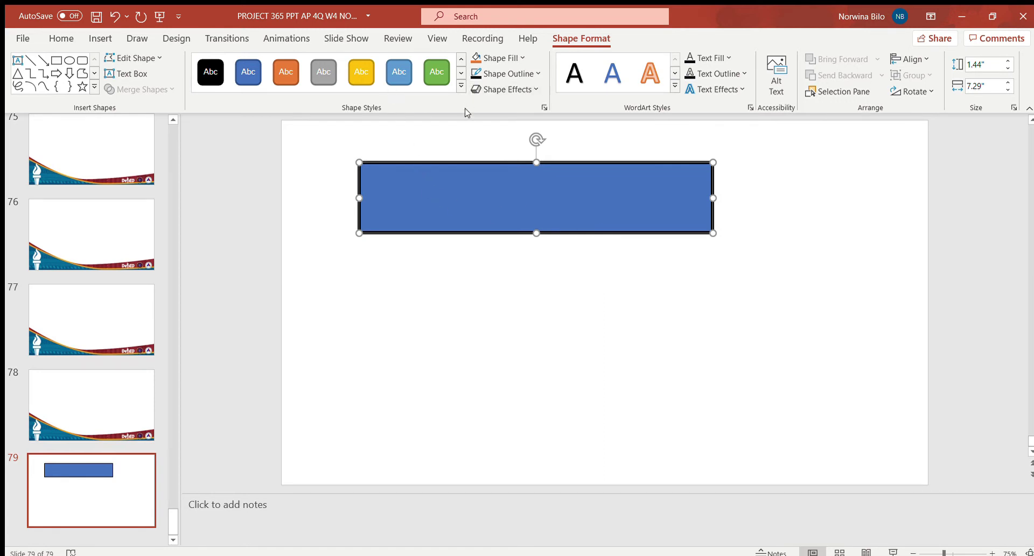
Draw an isosceles triangle just right of the rectangle
left_click(100, 36)
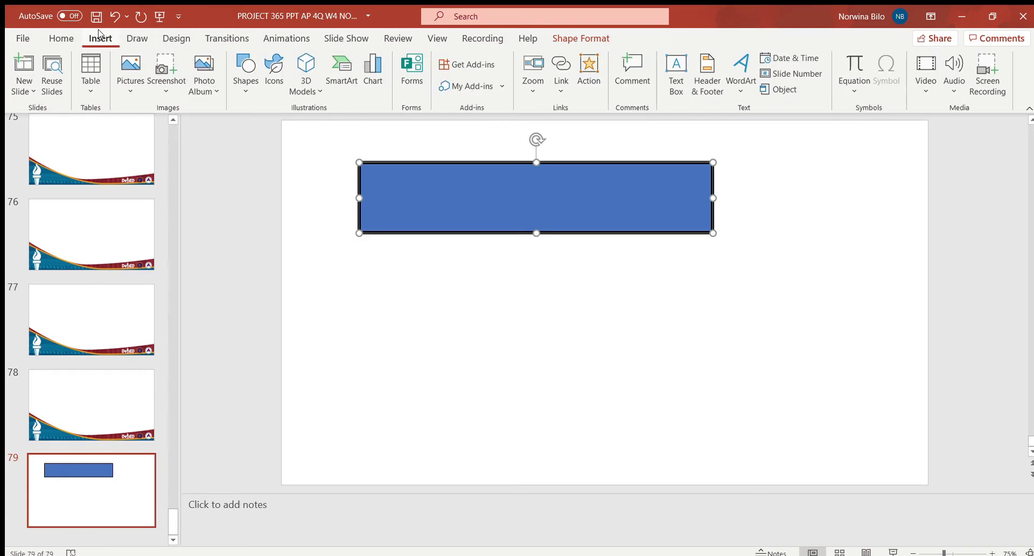
left_click(246, 86)
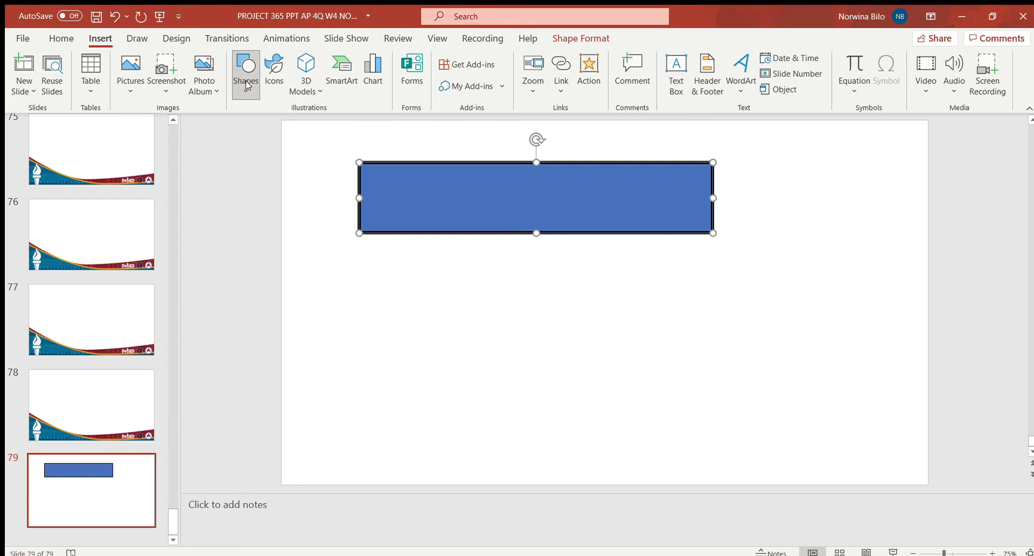
left_click(314, 132)
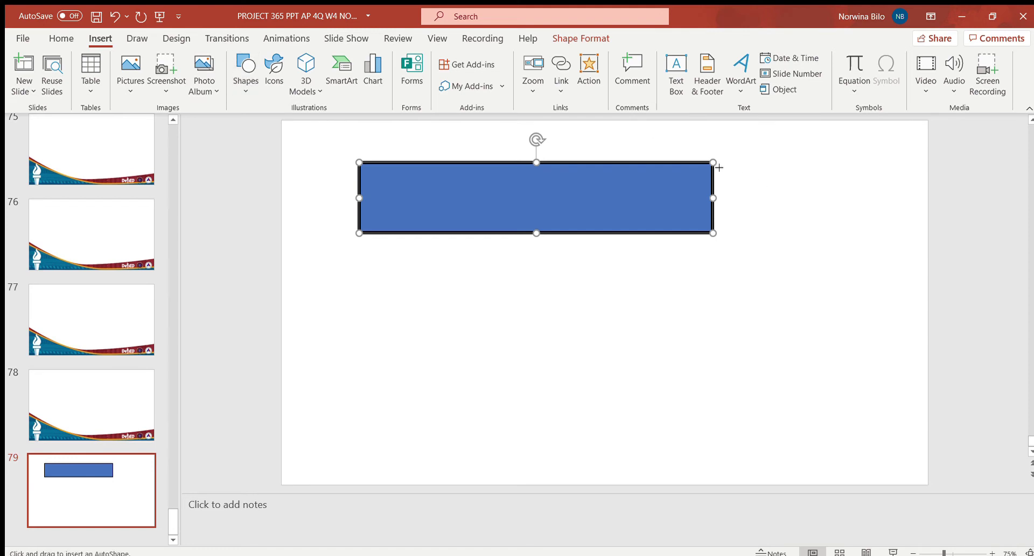
left_click_drag(719, 167, 807, 235)
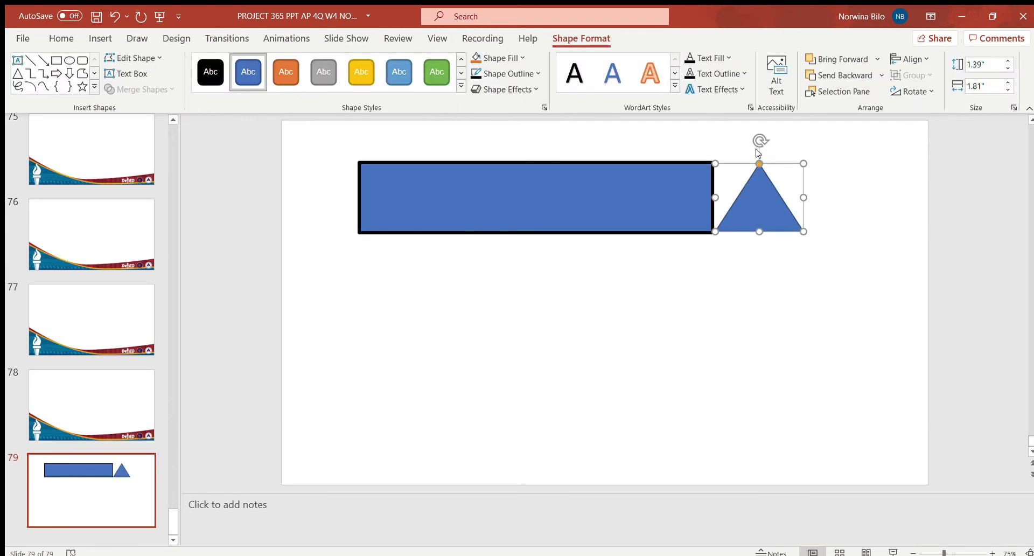
left_click(755, 134)
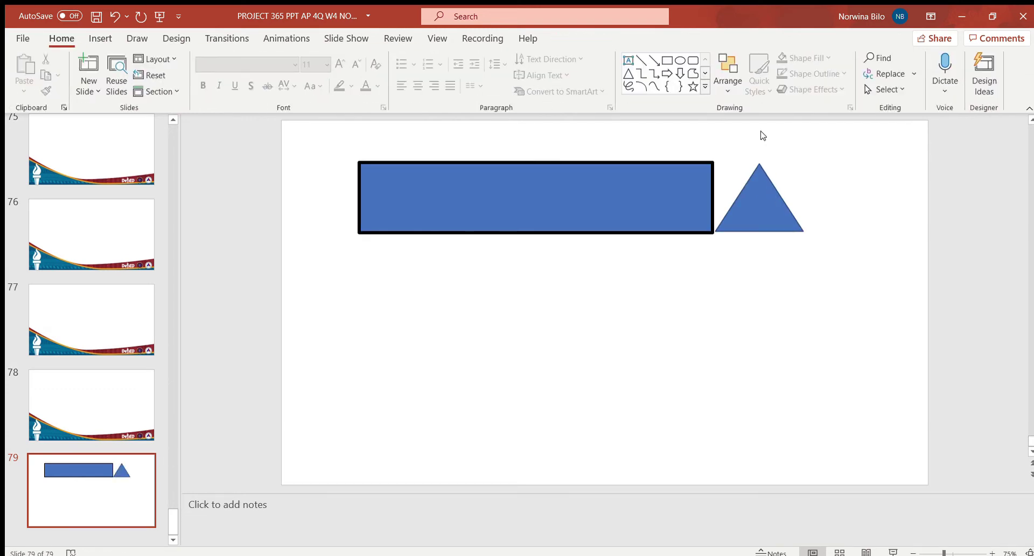
Rotate the triangle to point right, then resize and snap it against the rectangle's right end
left_click(765, 183)
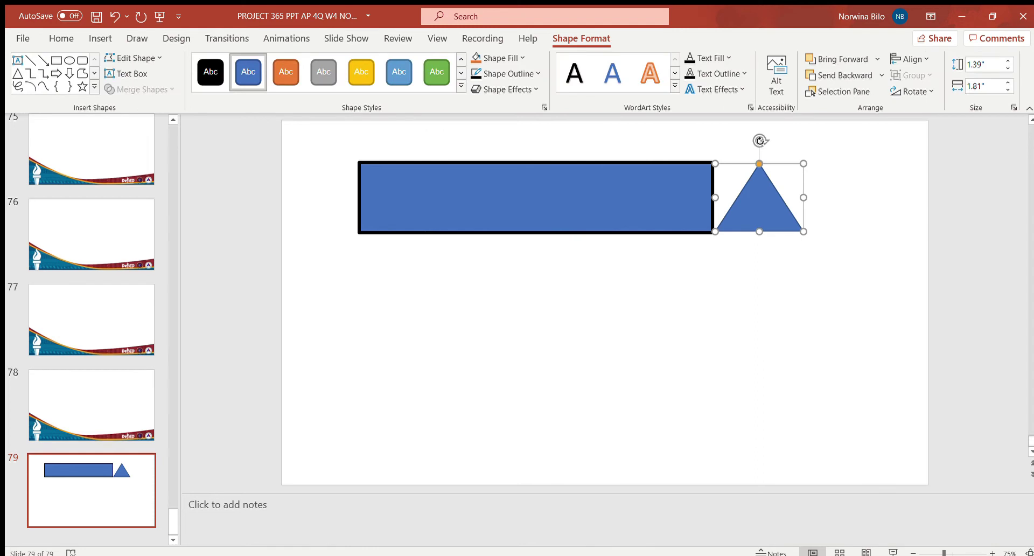
mouse_move(759, 139)
left_mouse_down()
mouse_move(814, 186)
mouse_move(815, 200)
left_mouse_up()
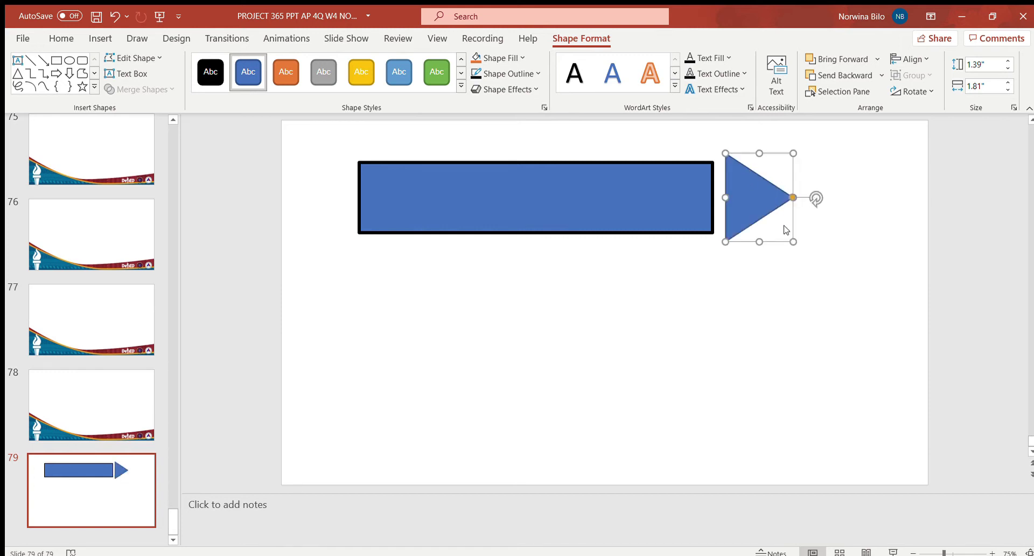
left_click_drag(793, 241, 779, 231)
left_click_drag(745, 193, 735, 203)
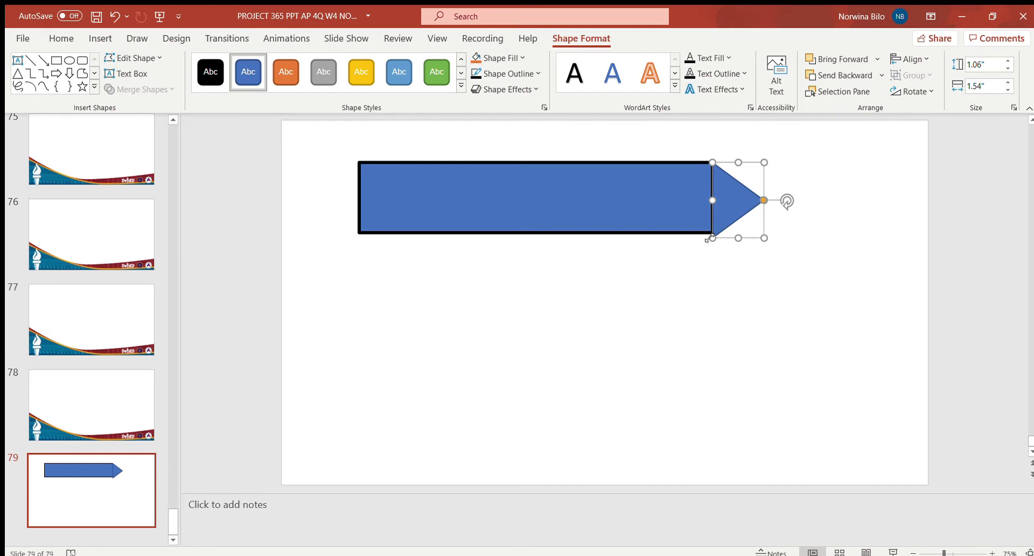
left_click_drag(712, 239, 713, 238)
left_click(720, 273)
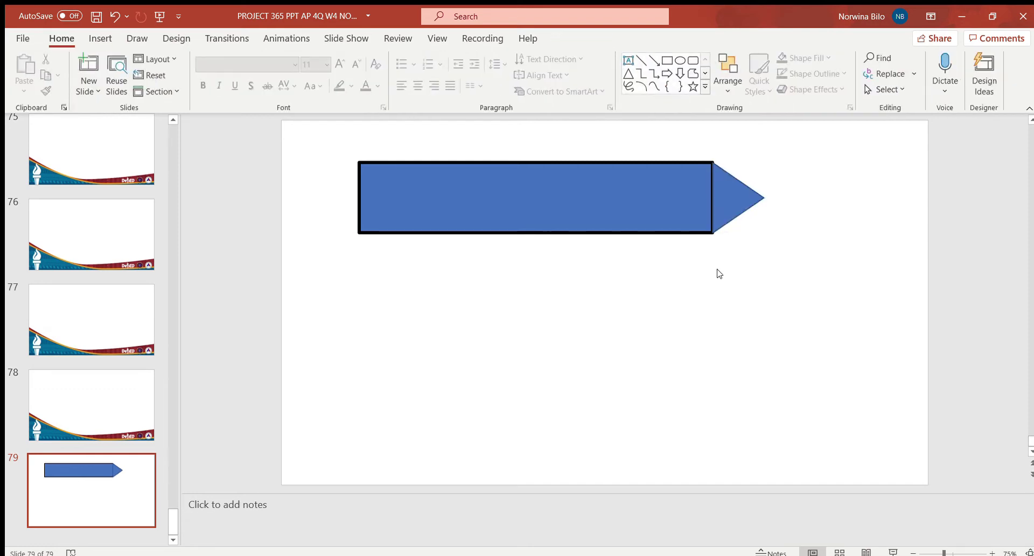
Send the triangle tip backward behind the rectangle
left_click(730, 203)
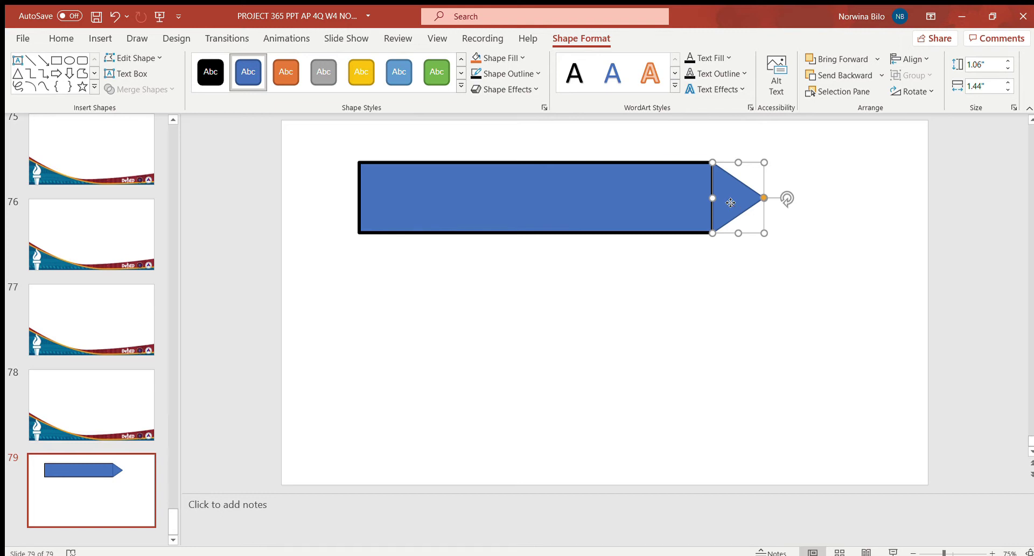
left_click(829, 77)
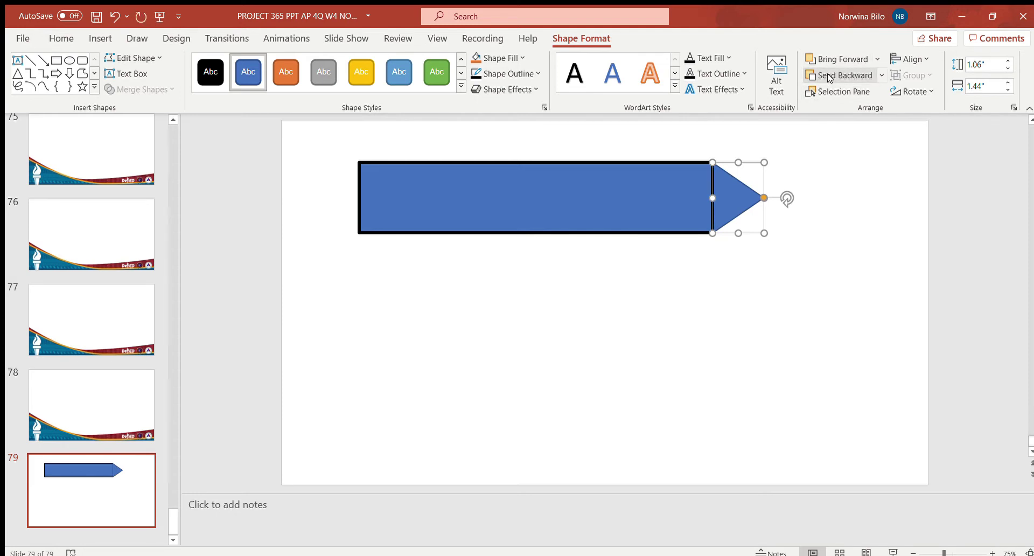
left_click(657, 180)
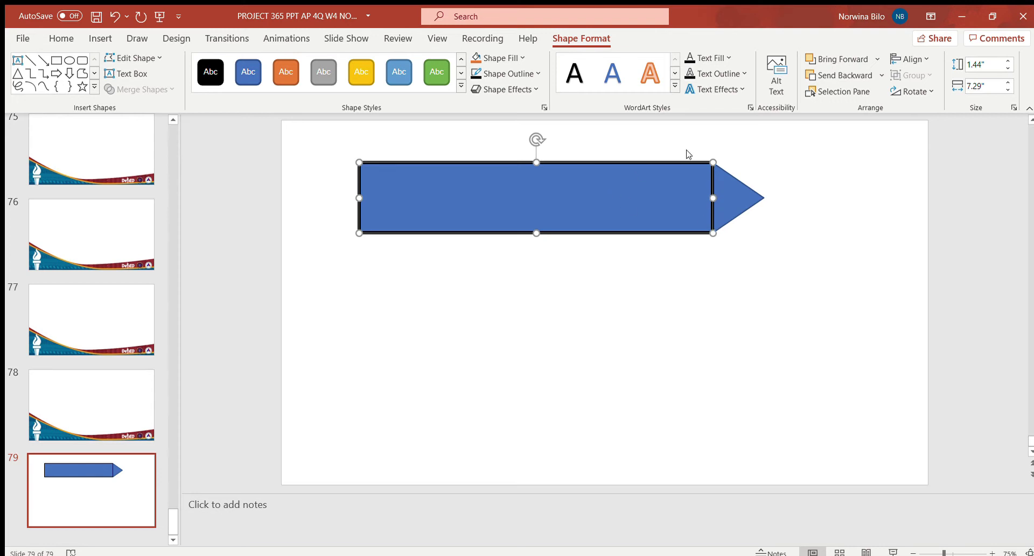
Give the triangle tip the same thick black outline as the rectangle
left_click(733, 195)
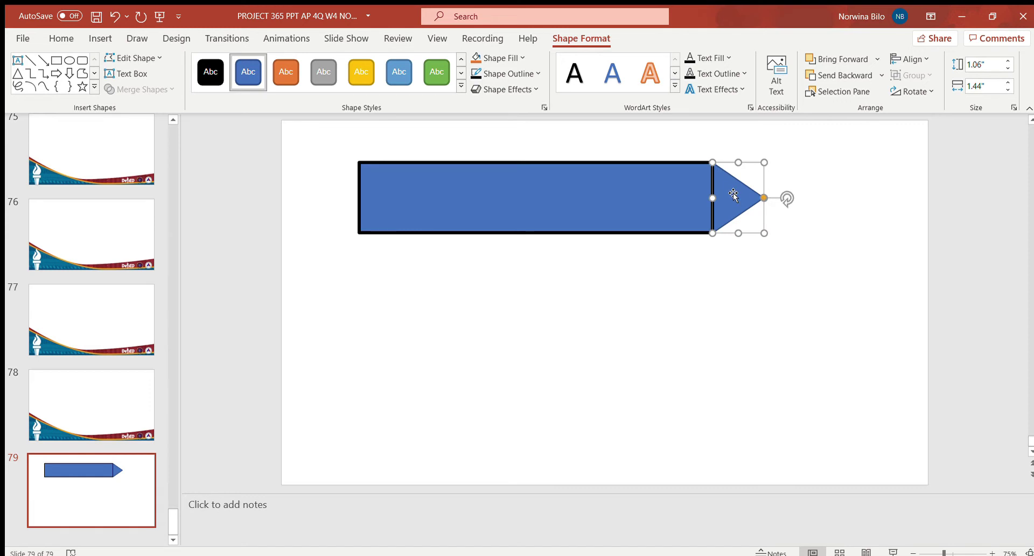
left_click(529, 74)
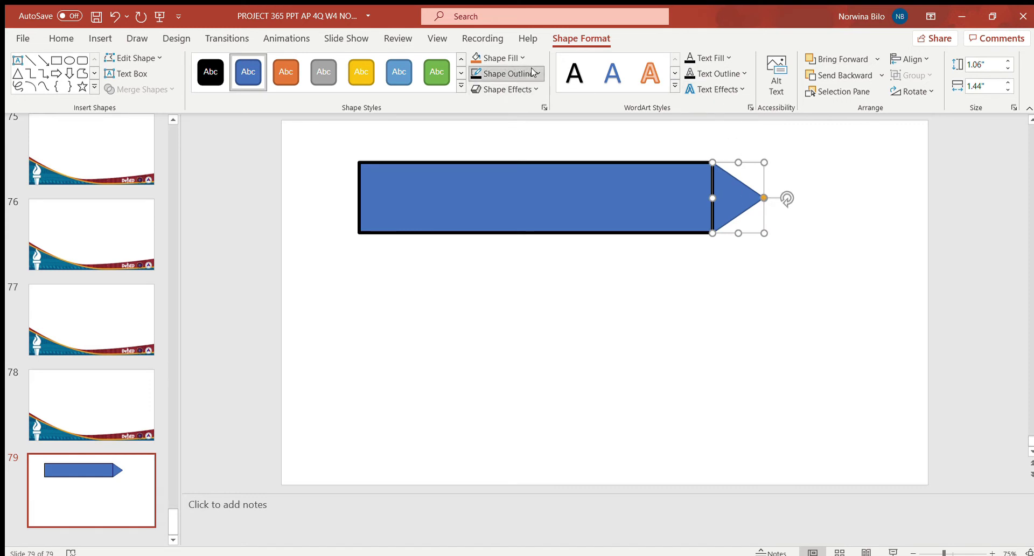
key("Escape")
key("Escape")
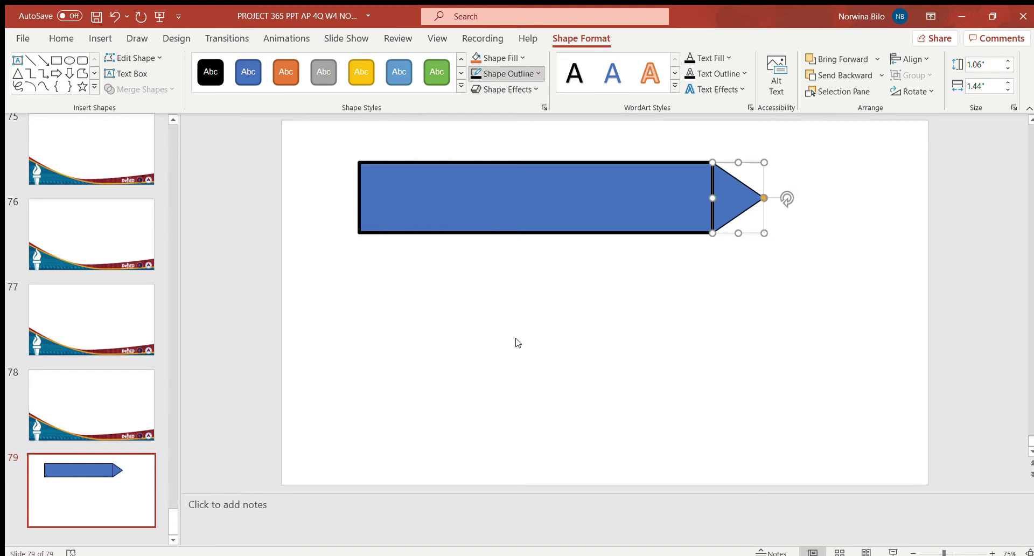
left_click(614, 325)
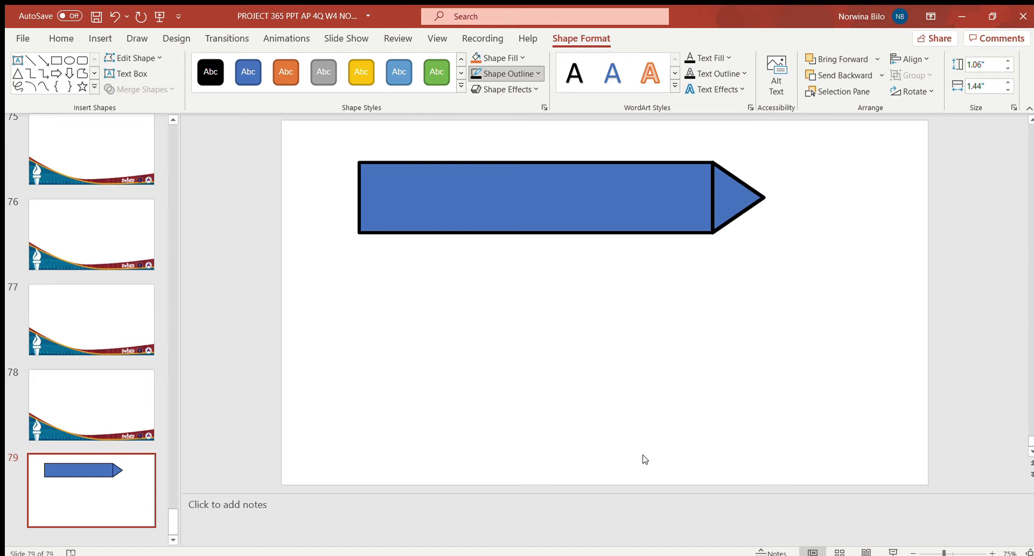
left_click(642, 386)
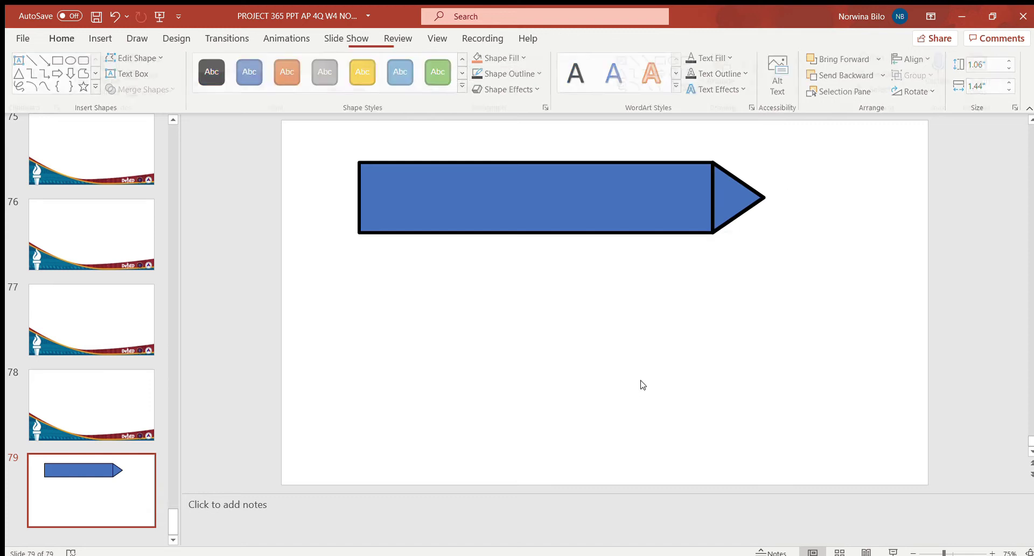
left_click(535, 200)
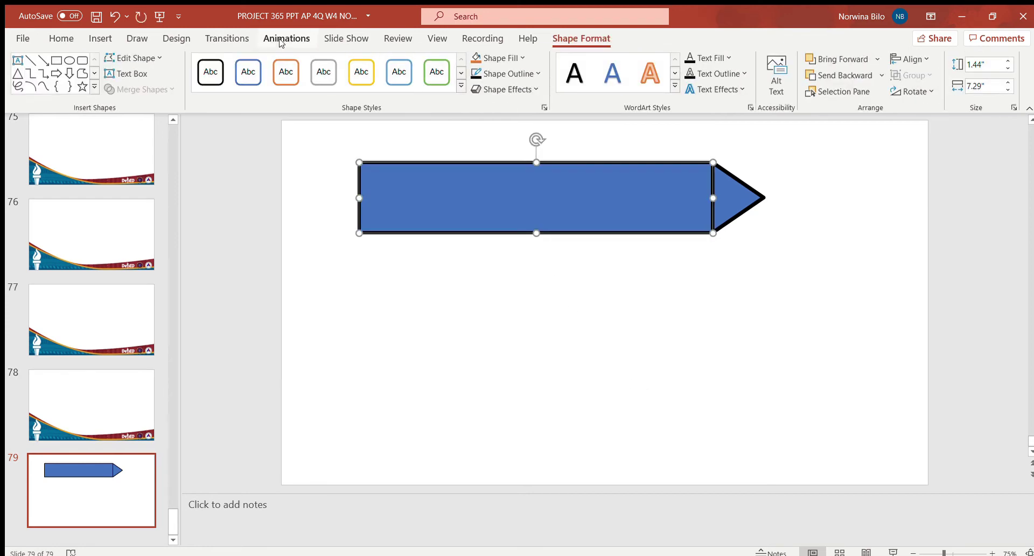
left_click(100, 36)
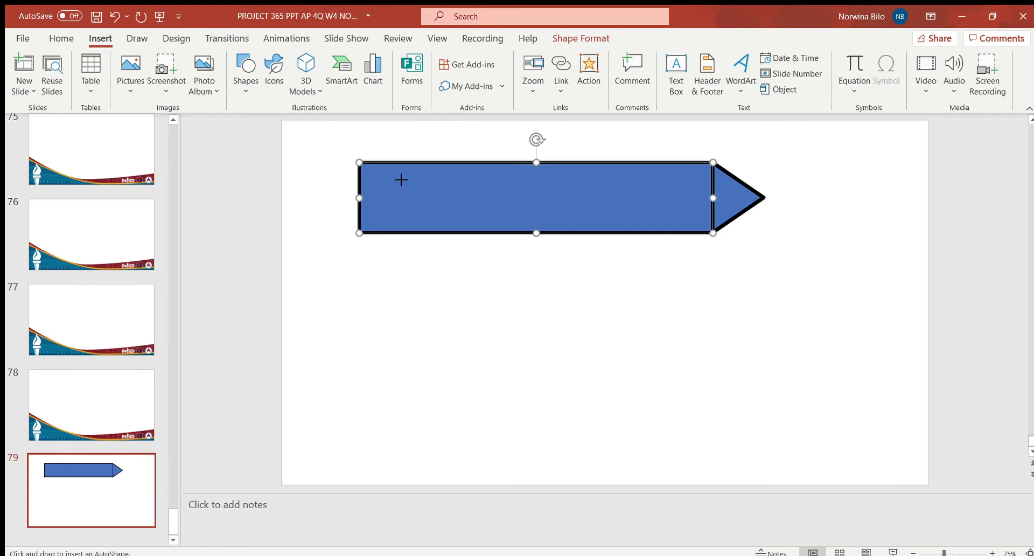
Draw a smaller rectangle inside the crayon body as a label band
mouse_move(398, 176)
left_mouse_down()
mouse_move(510, 216)
mouse_move(602, 190)
left_mouse_up()
left_click_drag(636, 208, 678, 213)
left_click_drag(678, 213, 681, 210)
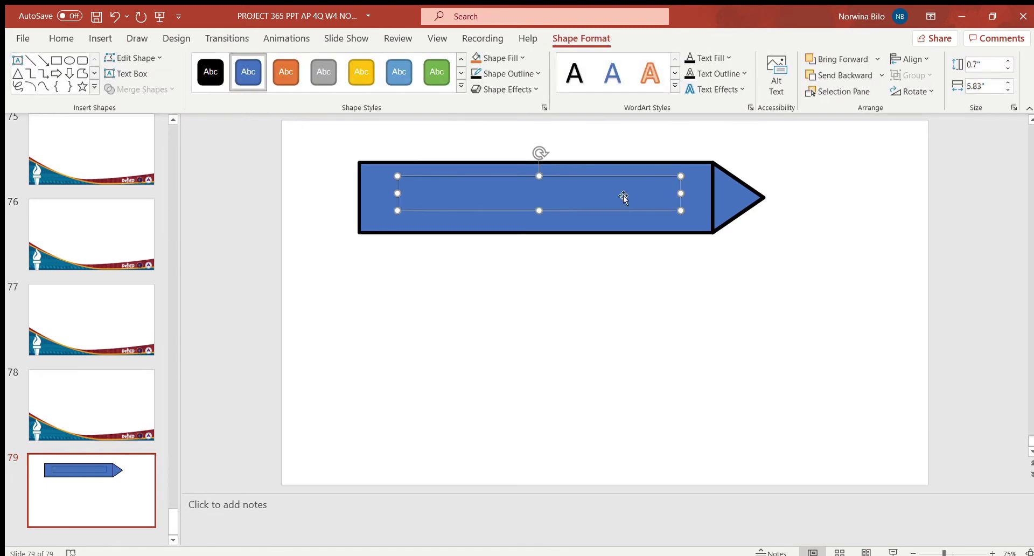
mouse_move(619, 194)
left_mouse_down()
mouse_move(669, 200)
mouse_move(605, 195)
left_mouse_up()
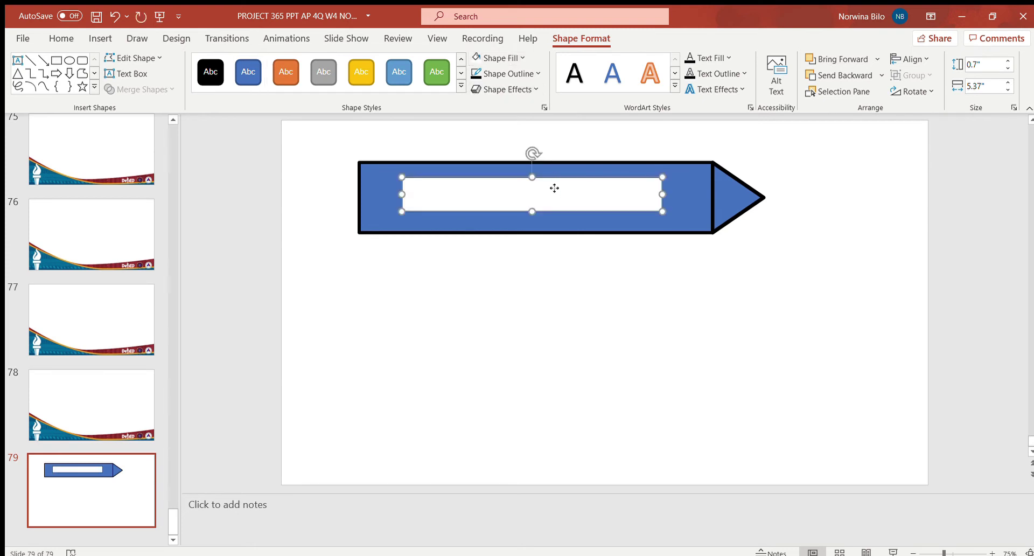
left_click_drag(554, 184, 567, 190)
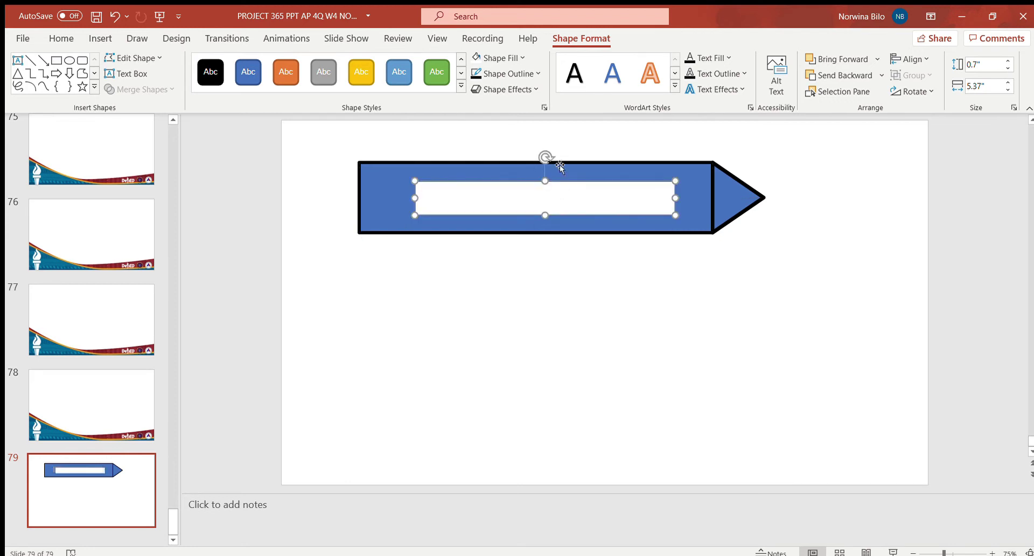
Undo the band's white fill, give it a black outline, and center it in the body
key("ctrl+z")
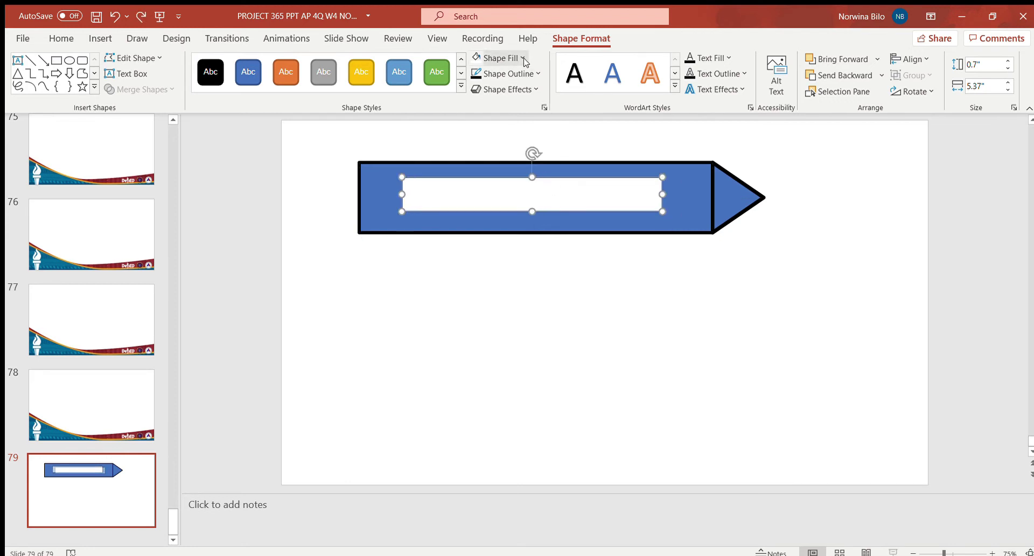
key("ctrl+z")
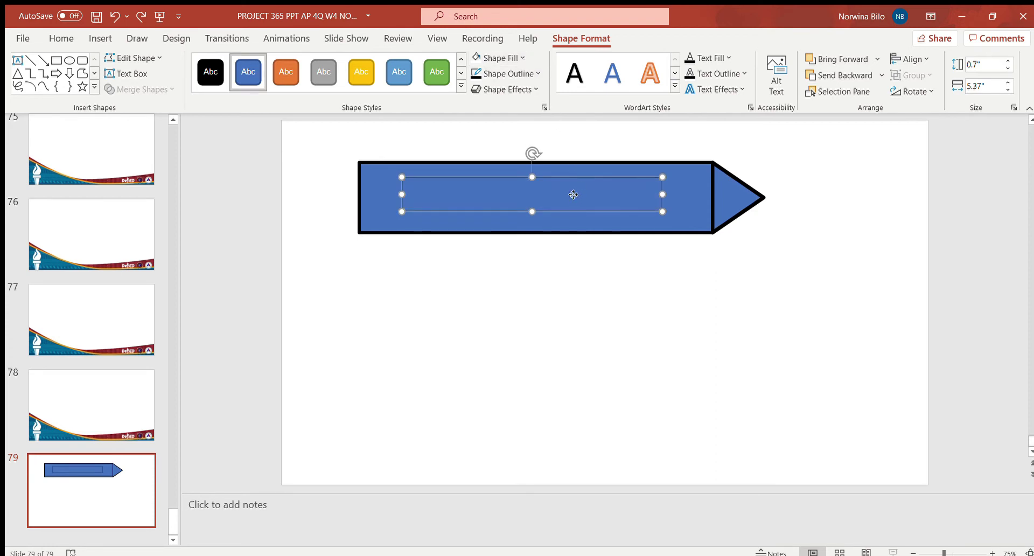
left_click_drag(578, 196, 581, 195)
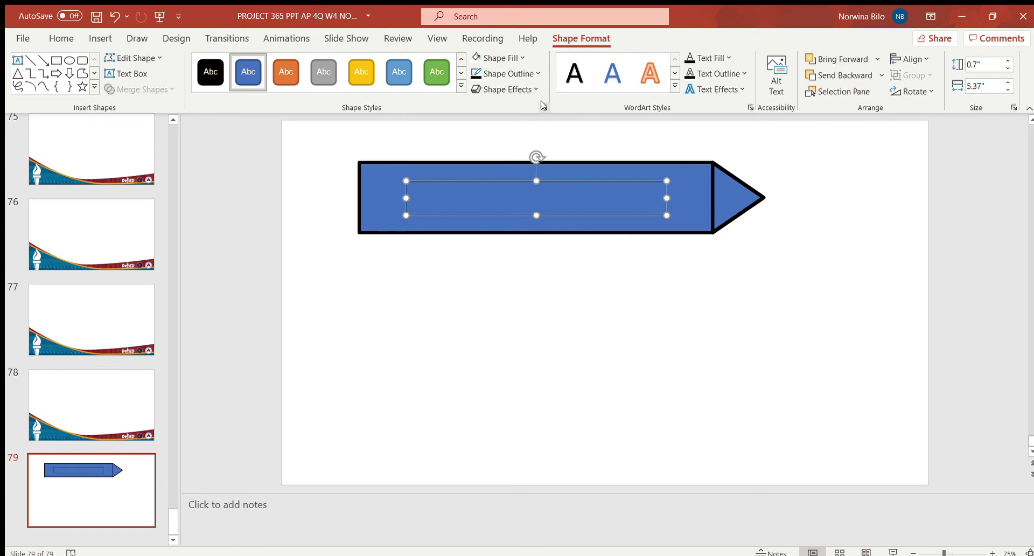
left_click(537, 72)
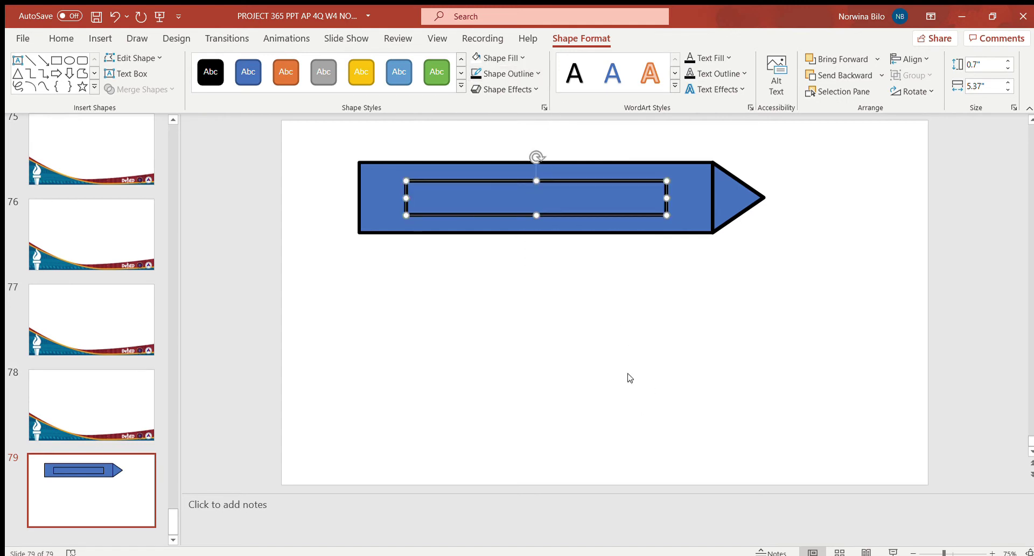
left_click_drag(611, 198, 616, 198)
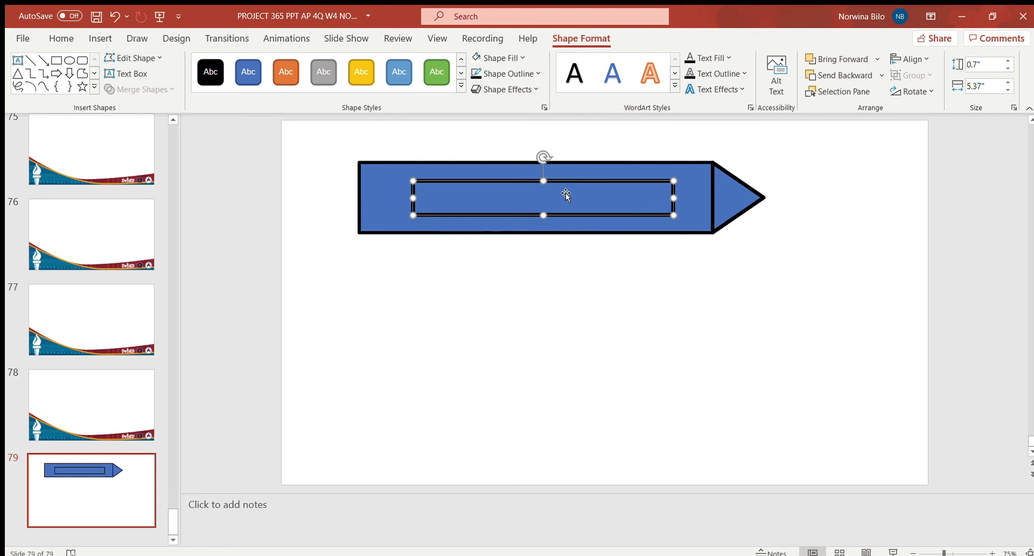
Insert a WordArt text and type the label Blue over the placeholder
left_click(101, 36)
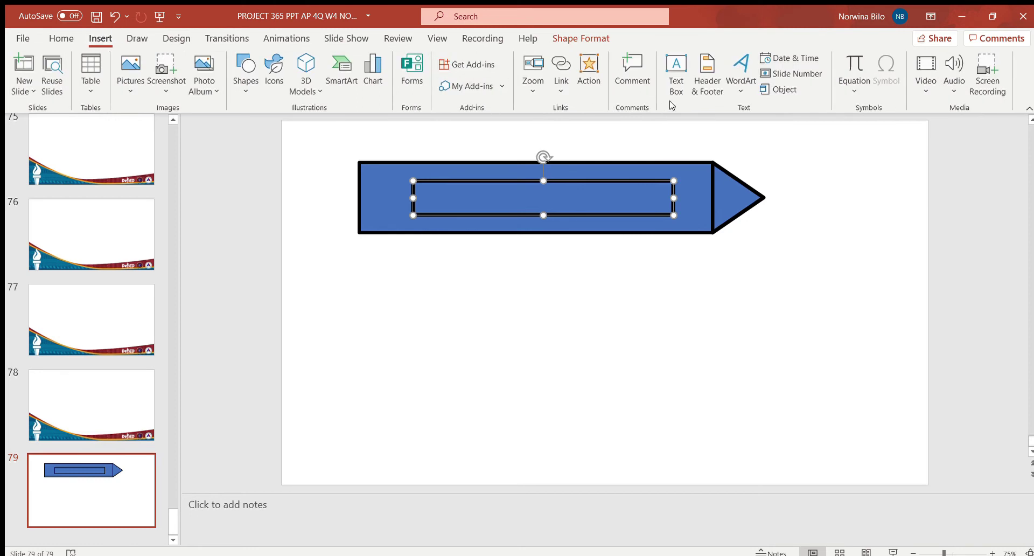
left_click(732, 82)
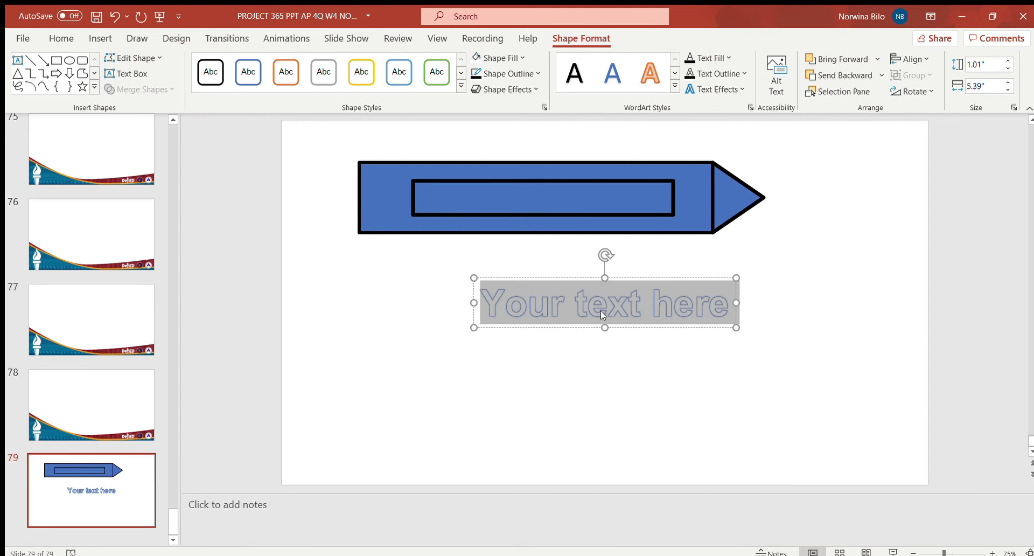
type("B")
type("I")
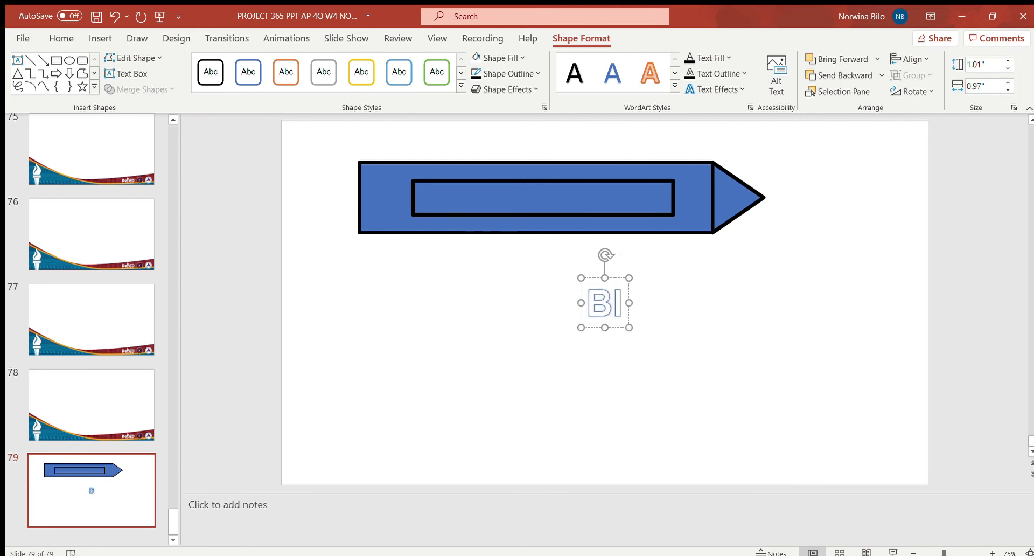
type("u")
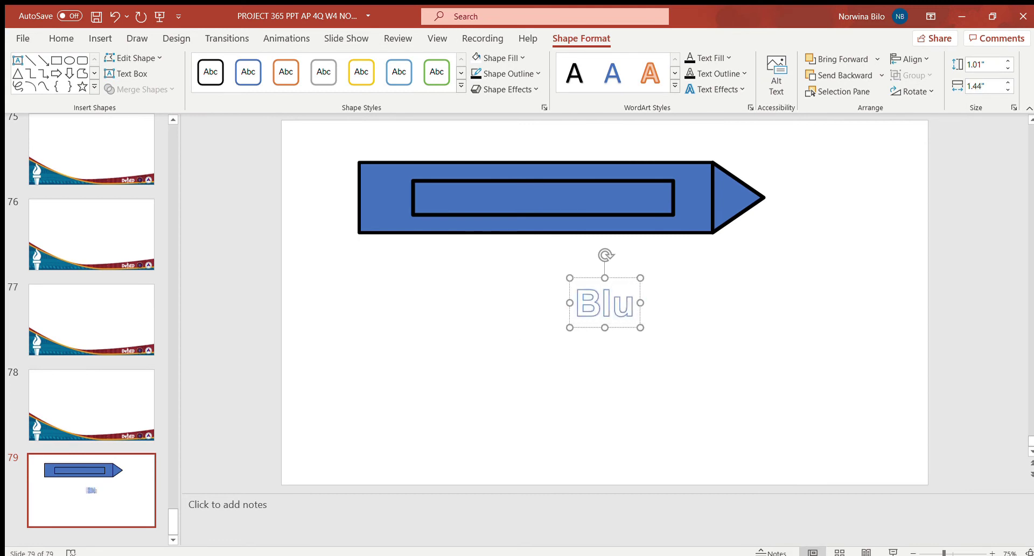
type("e")
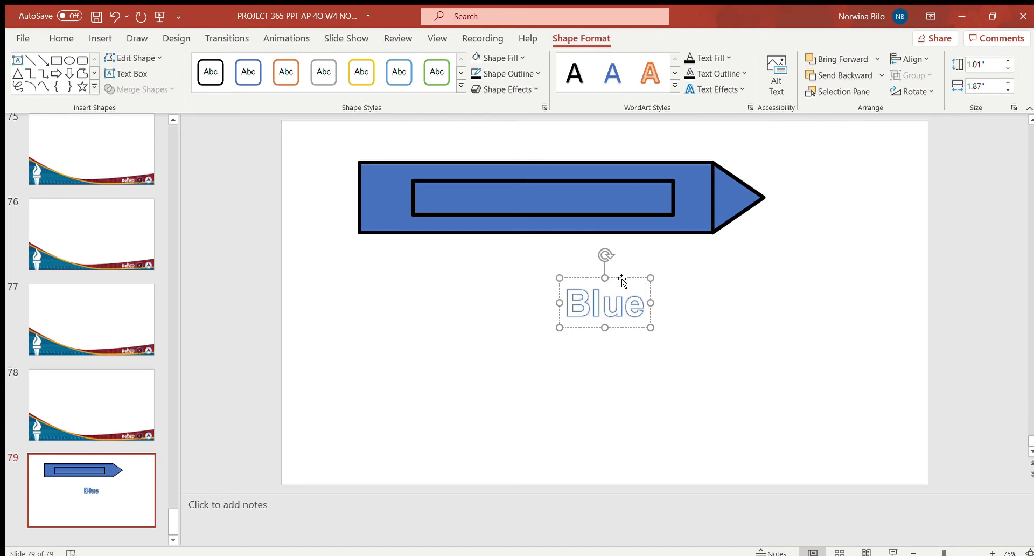
Move the Blue WordArt into the crayon's label band and give its letters a dark text outline
left_click_drag(621, 278, 560, 173)
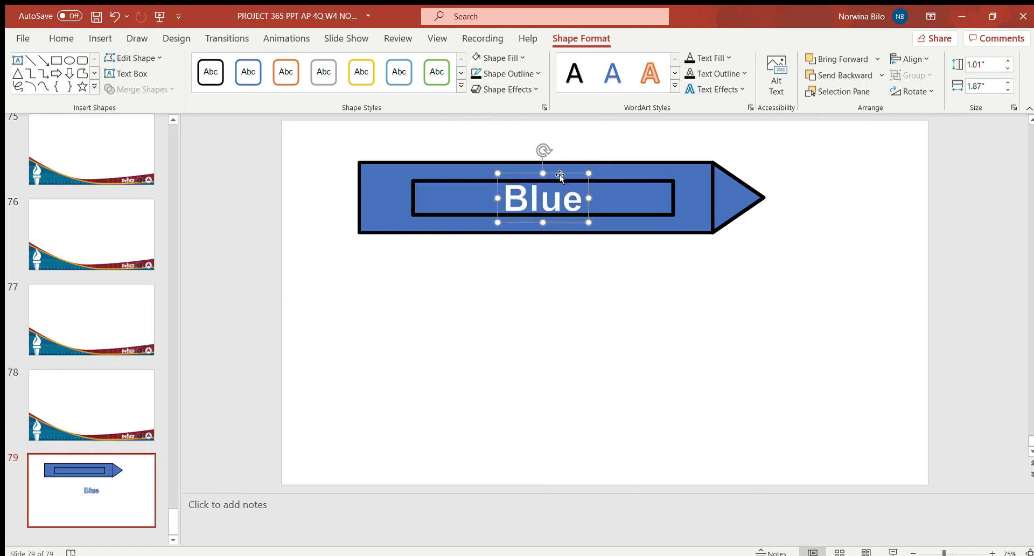
left_click(595, 309)
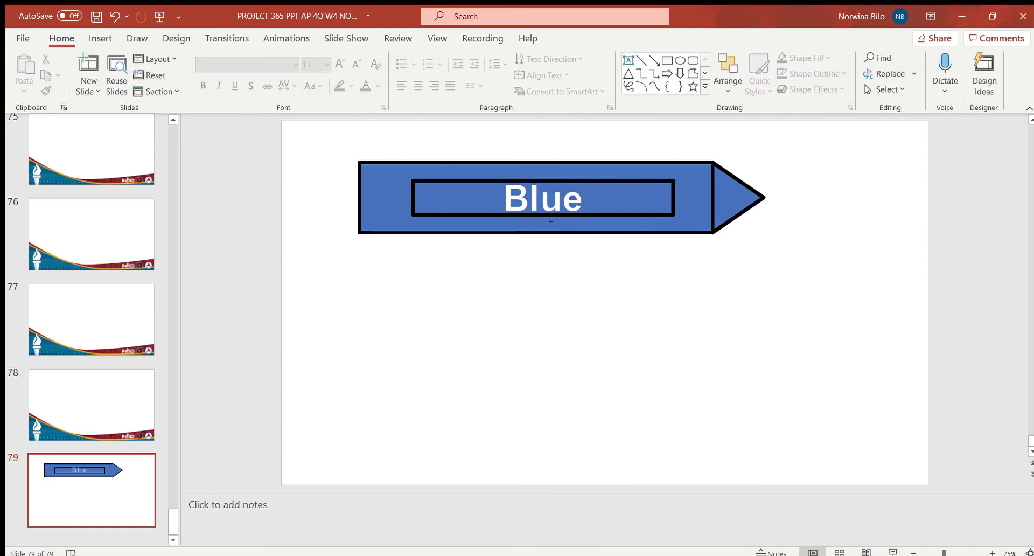
left_click(550, 197)
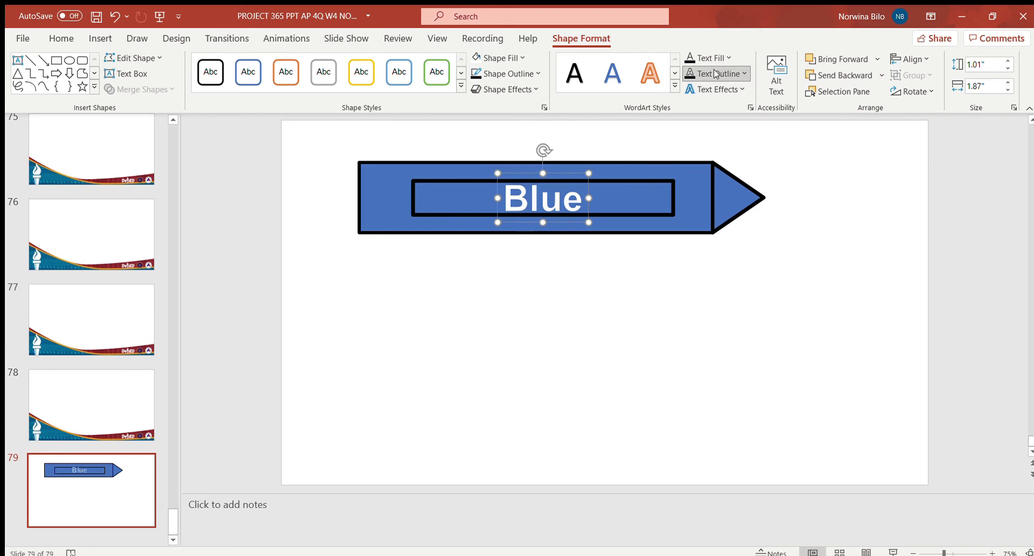
left_click(715, 73)
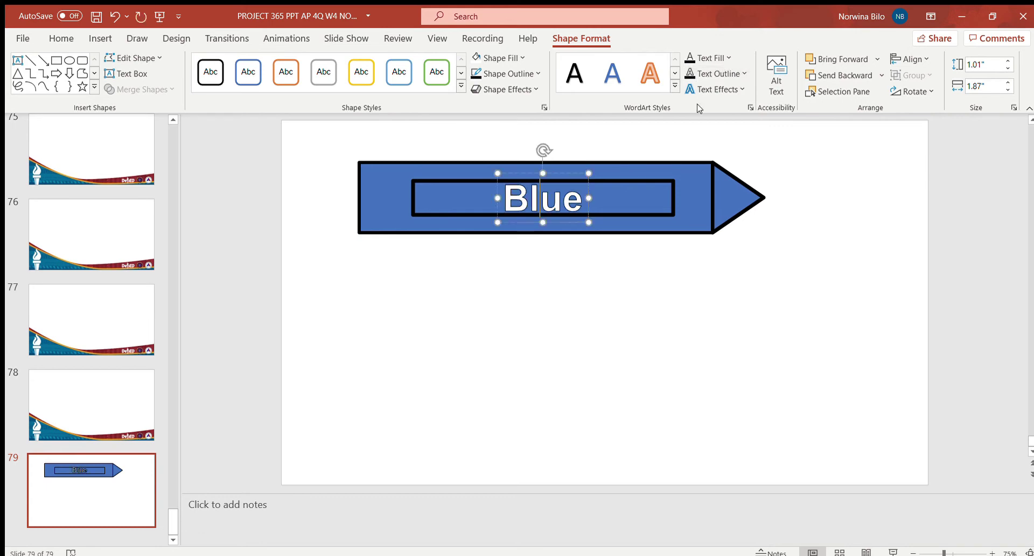
left_click(692, 290)
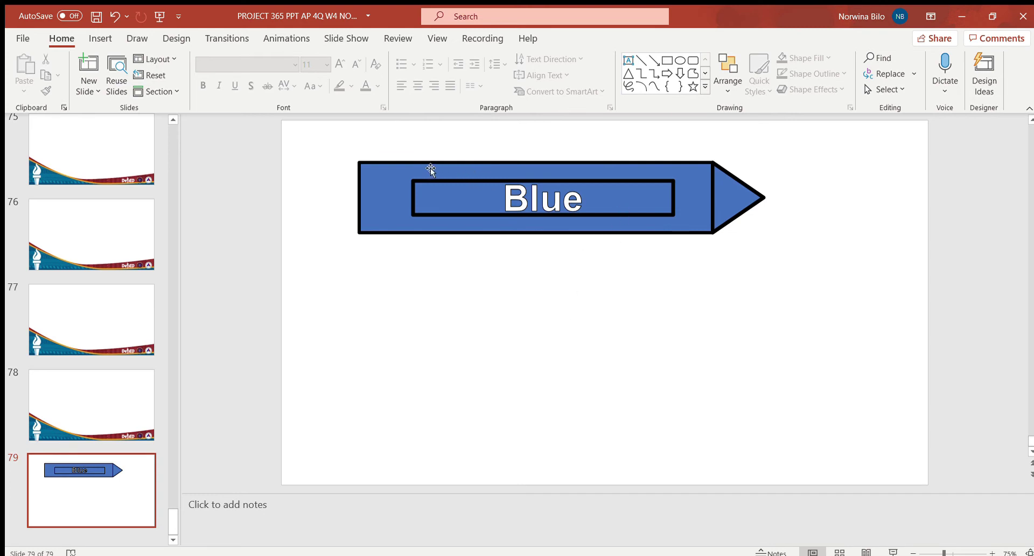
left_click(400, 174)
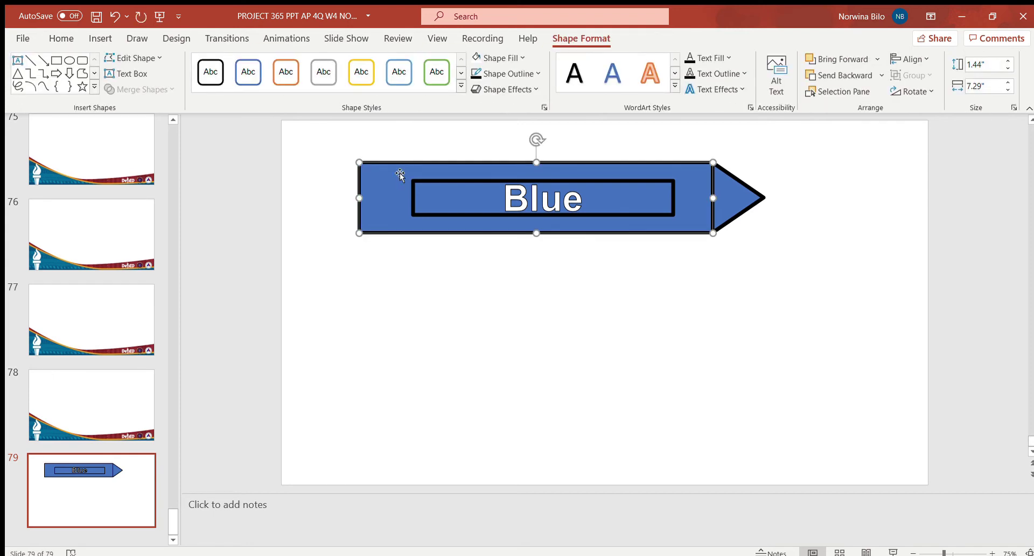
left_click(428, 181, "shift")
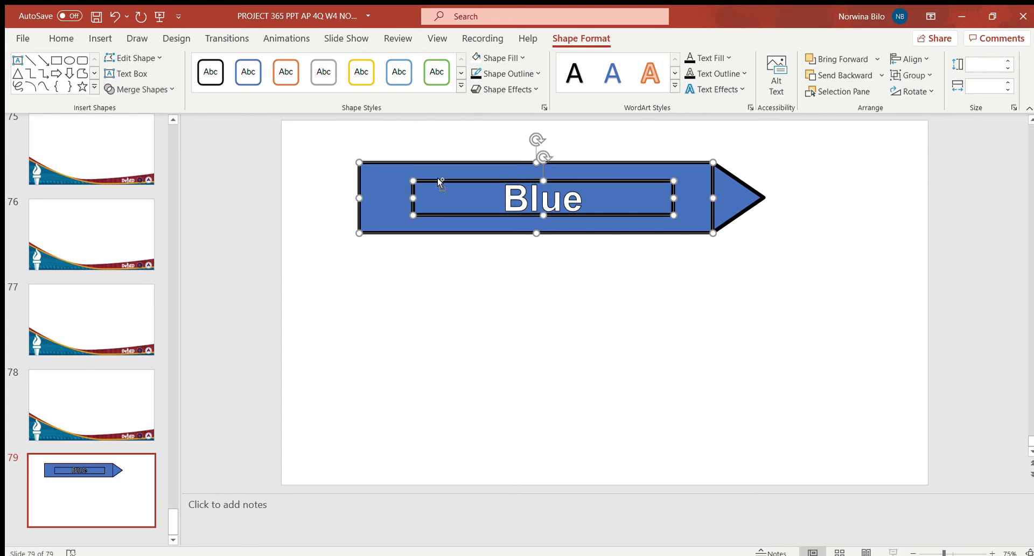
left_click(734, 190, "shift")
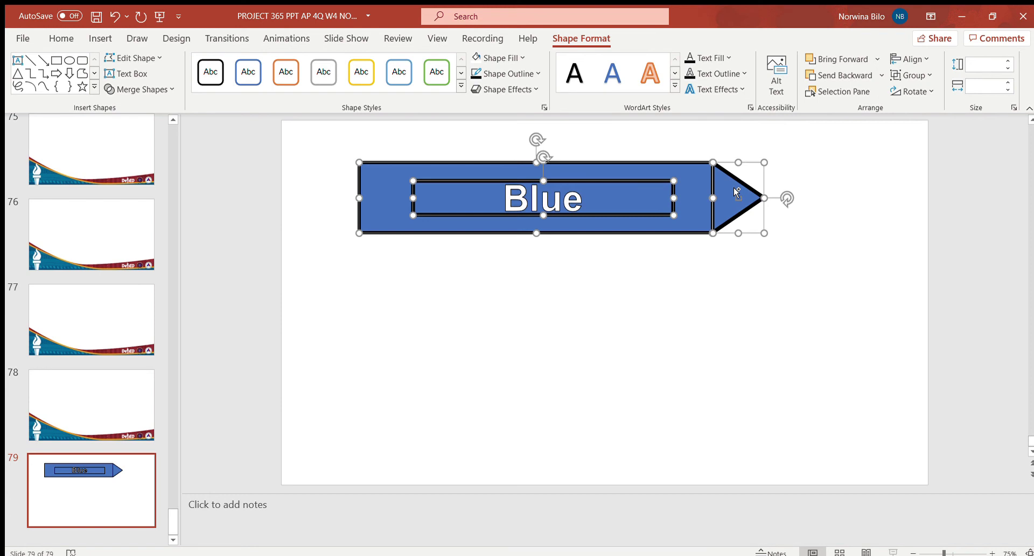
left_click(561, 198, "shift")
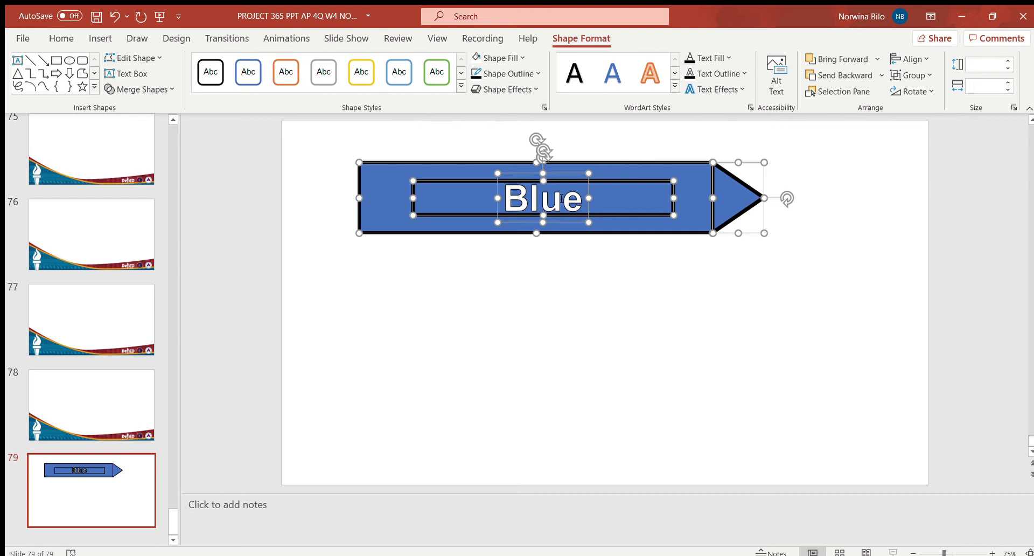
left_click(926, 73)
left_click(926, 73)
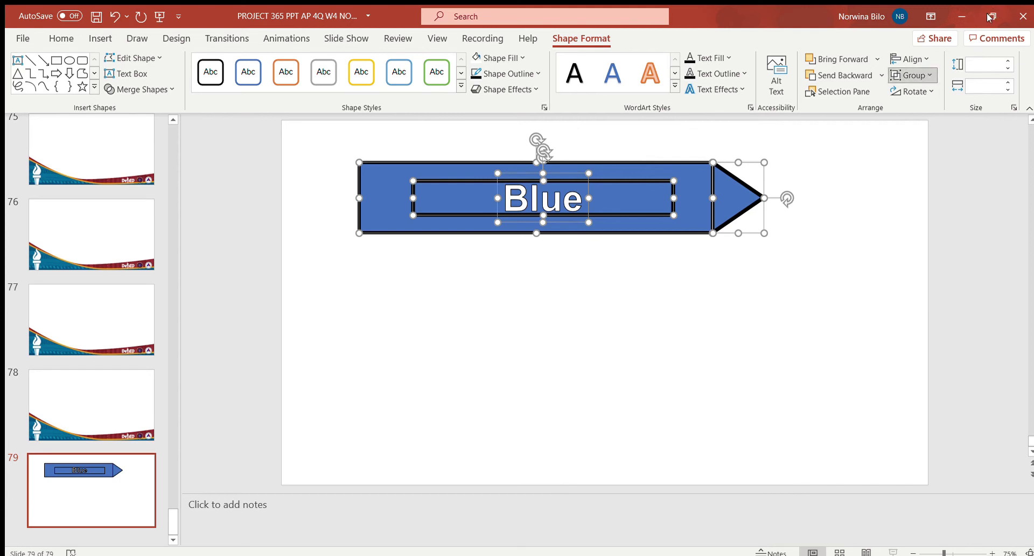
key("Tab")
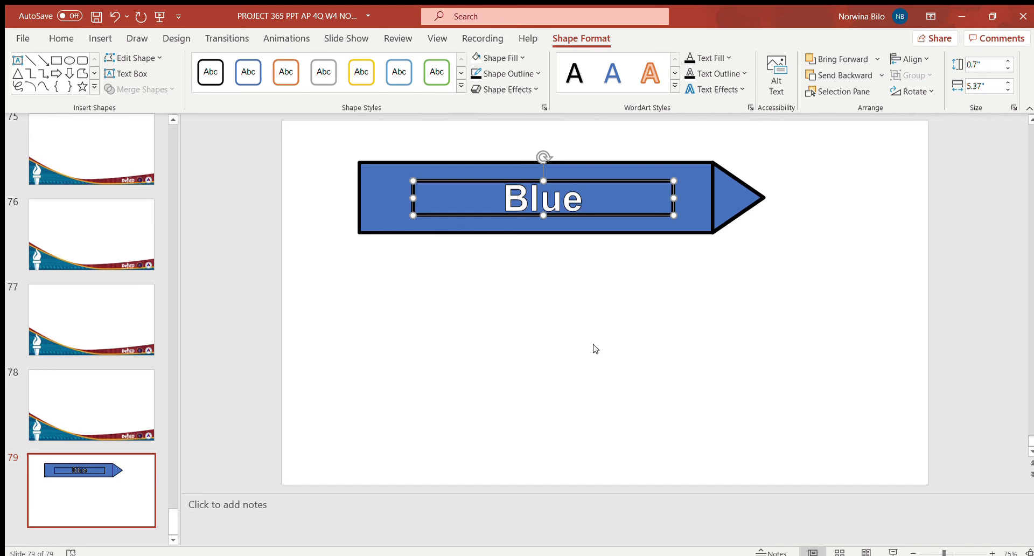
Select the label box, body, tip and Blue word, then group them into one object
left_click(804, 168)
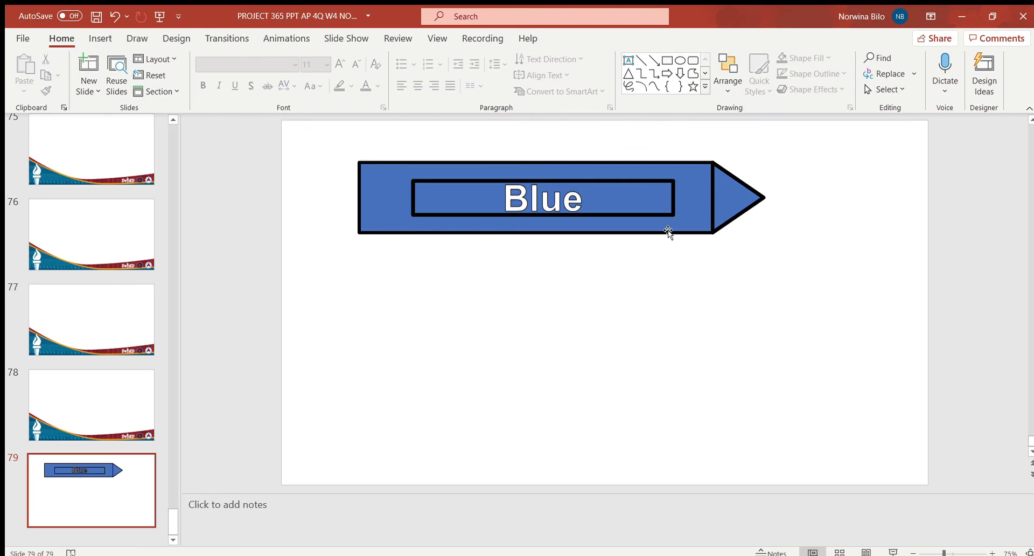
left_click(641, 197)
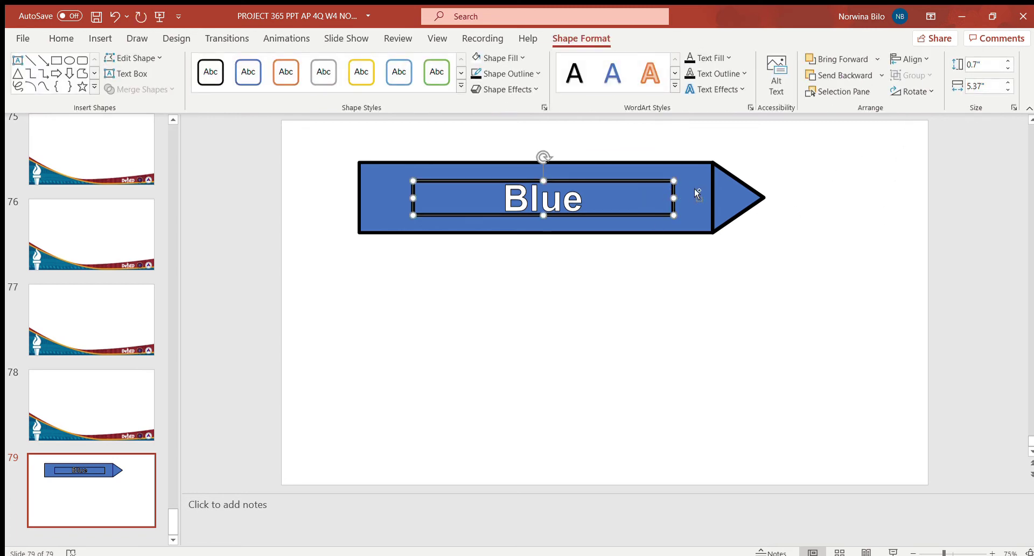
left_click(695, 191, "shift")
left_click(729, 186, "shift")
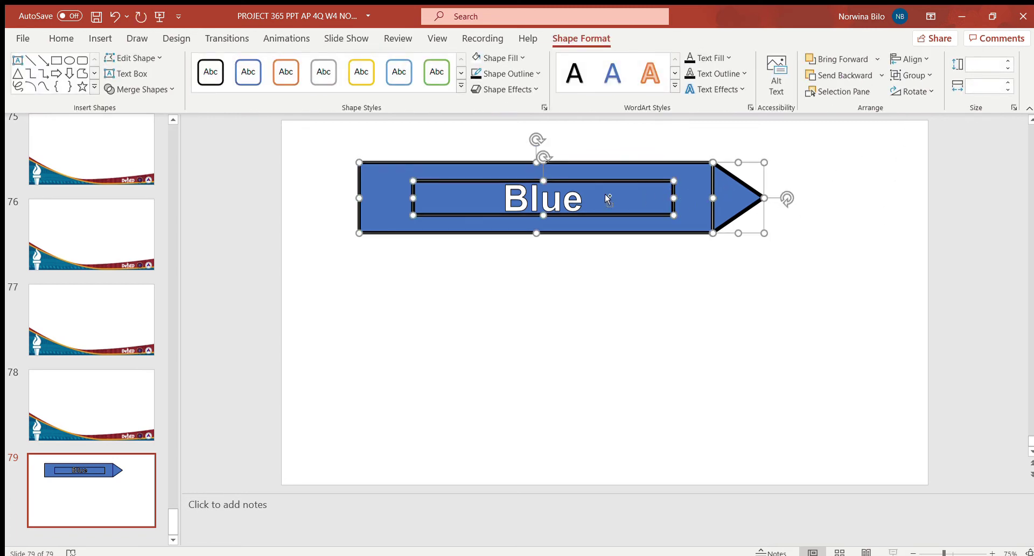
left_click(572, 197, "shift")
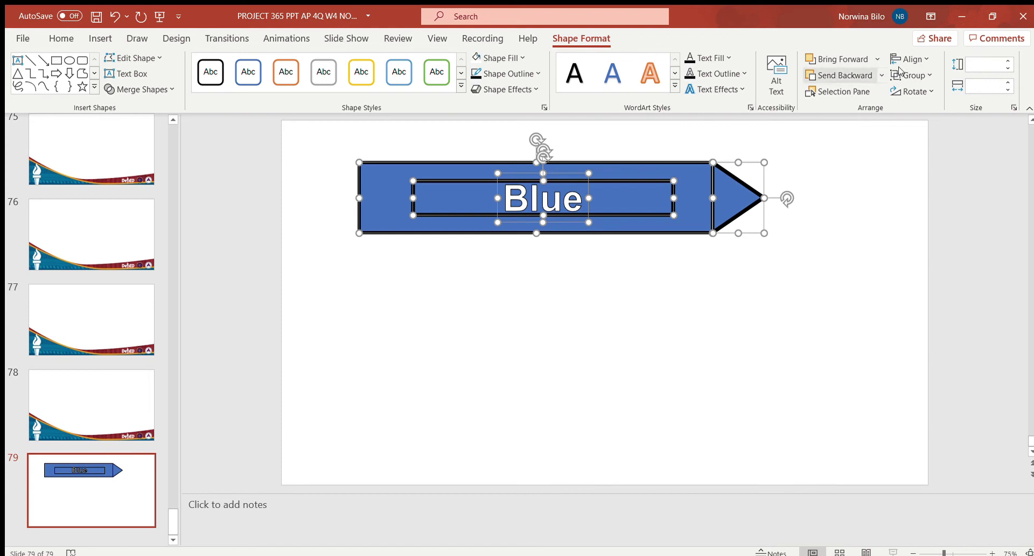
left_click(924, 75)
left_click(925, 92)
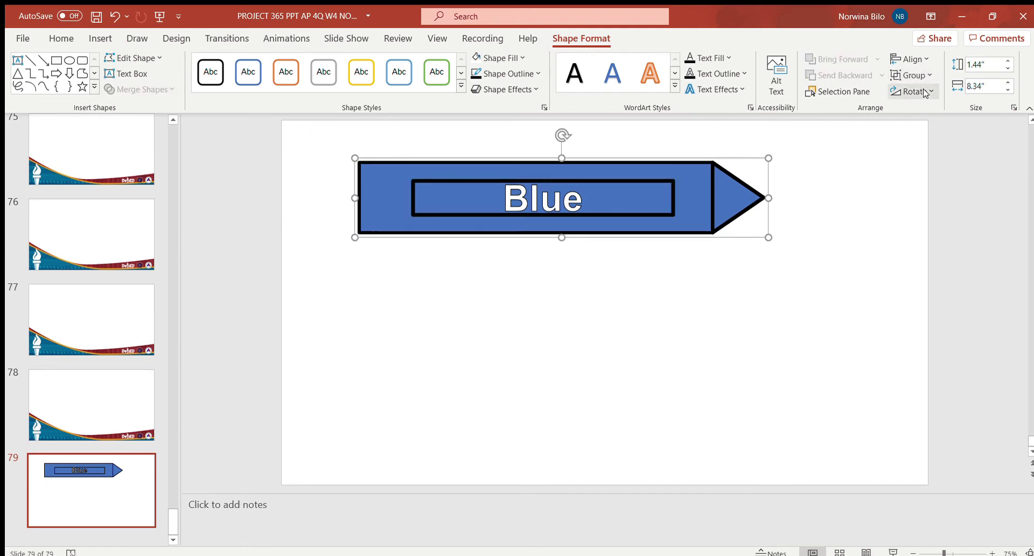
left_click(807, 303)
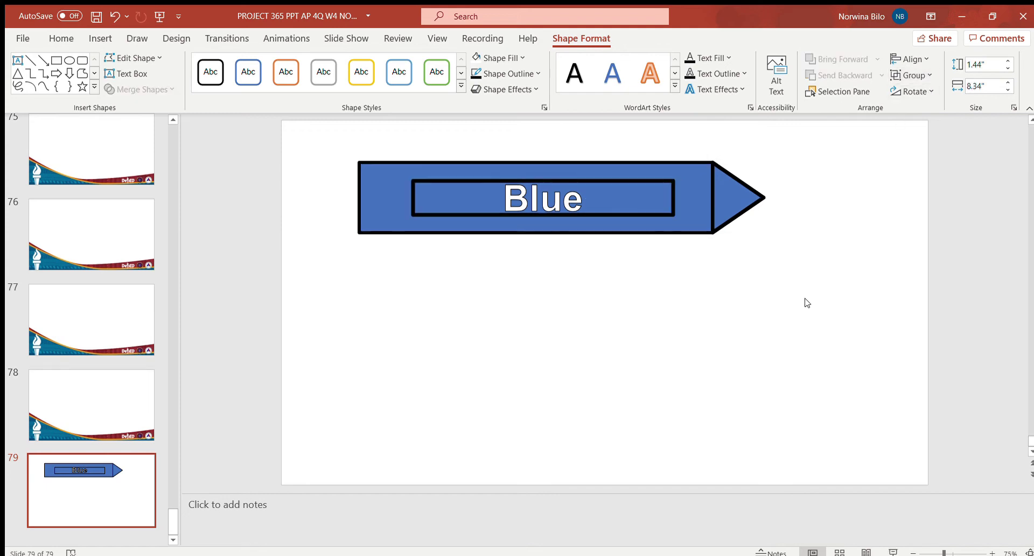
Paste a duplicate of the grouped blue crayon and drag it below the original
left_click(627, 208)
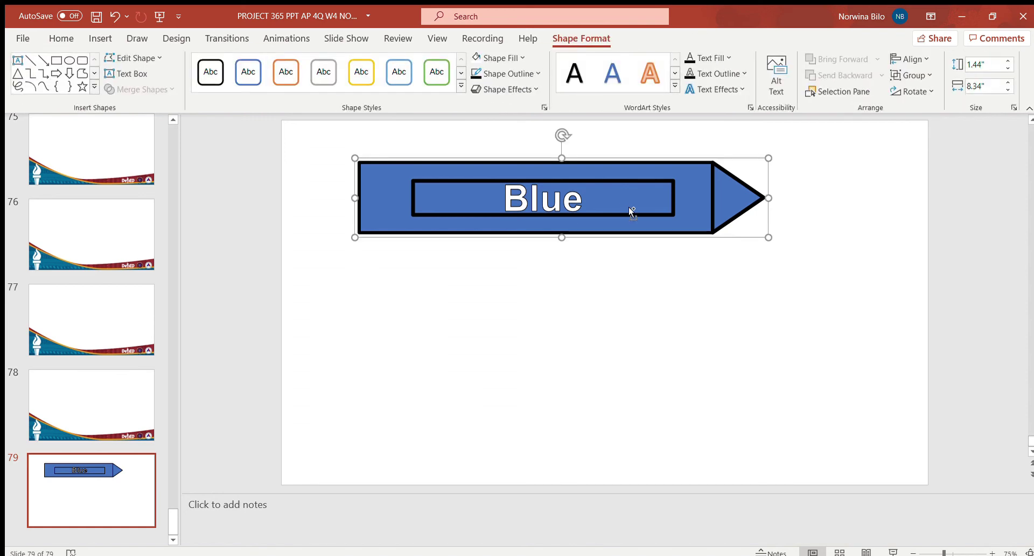
key("ctrl+v")
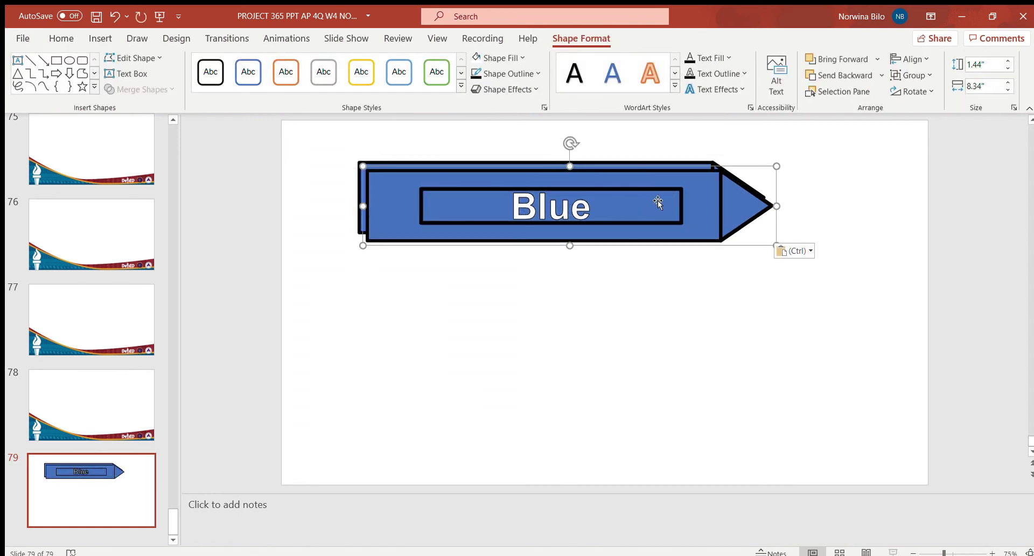
mouse_move(658, 201)
left_mouse_down()
mouse_move(680, 291)
mouse_move(680, 276)
left_mouse_up()
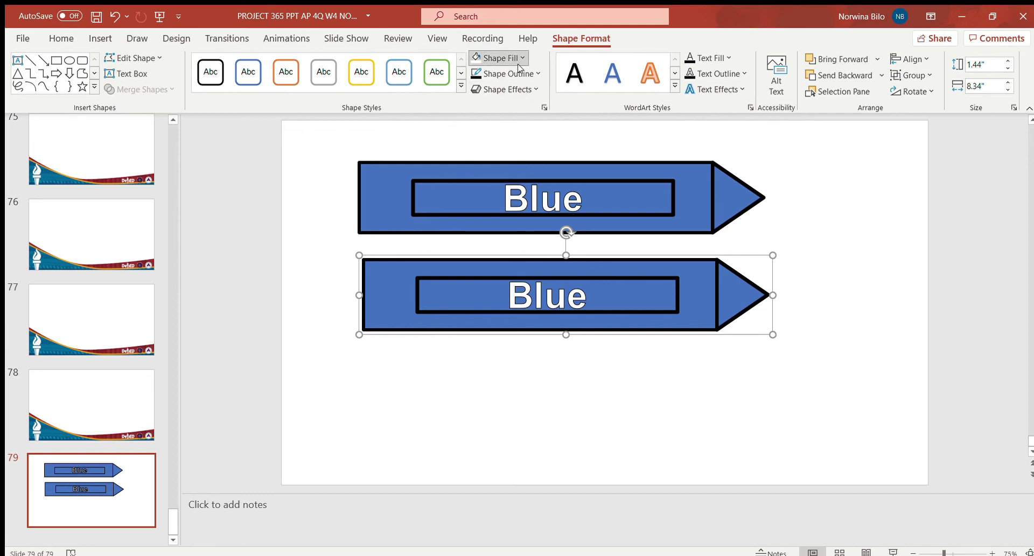
Fill the copied crayon yellow and retype its label as Yellow
left_click(502, 182)
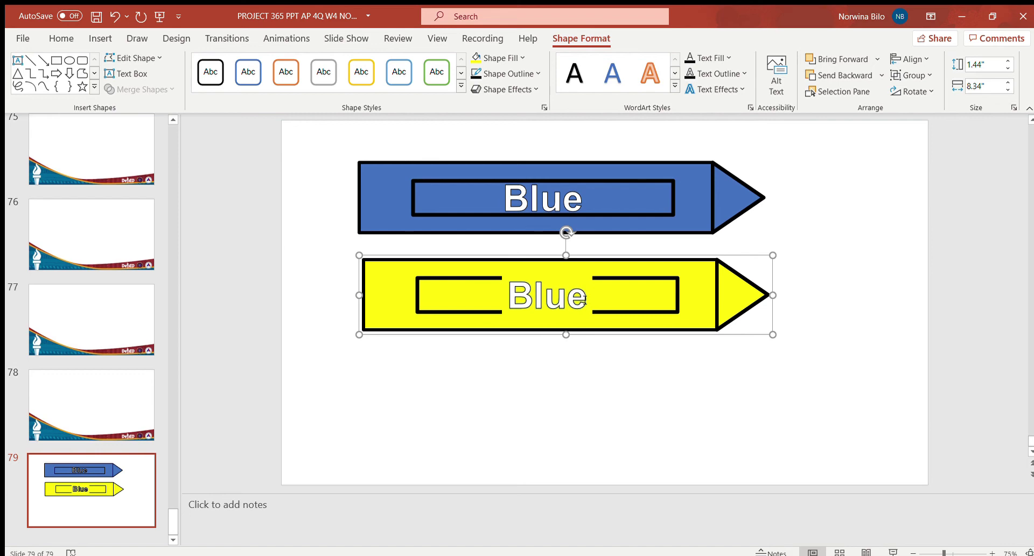
left_click(585, 299)
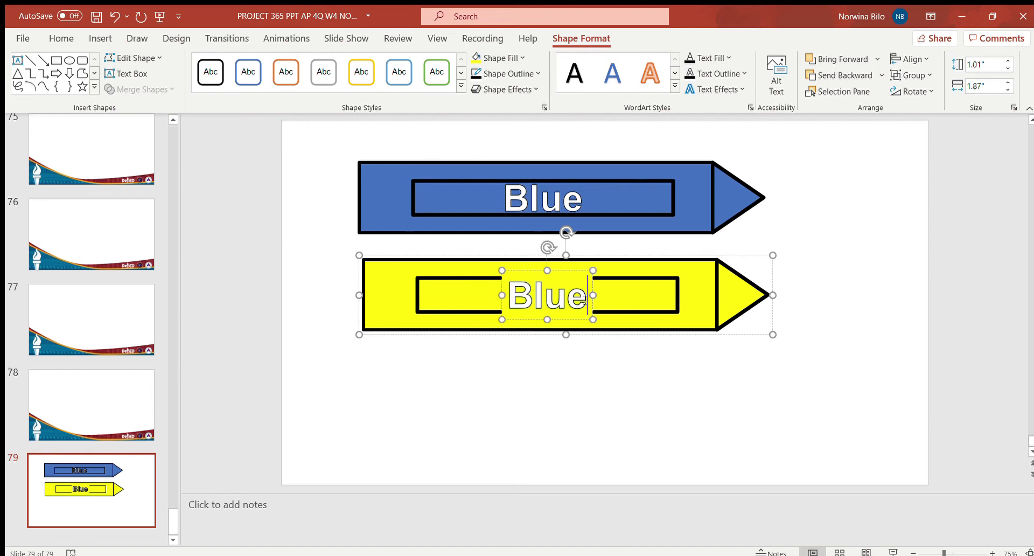
key("BackSpace")
key("BackSpace")
key("BackSpace")
key("BackSpace")
type("Yellow")
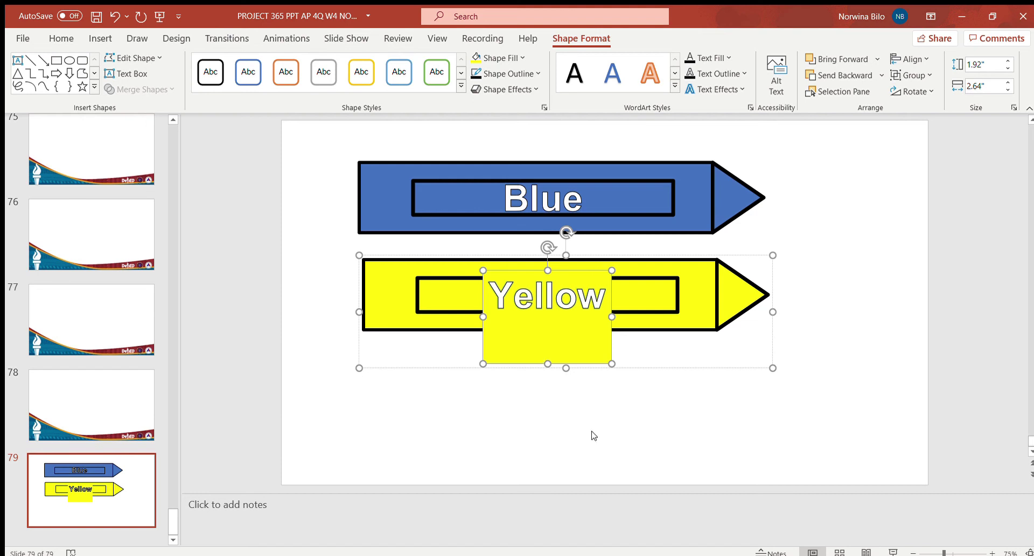
Set the Yellow word's text box to No Fill, then select the whole yellow crayon
left_click(569, 341)
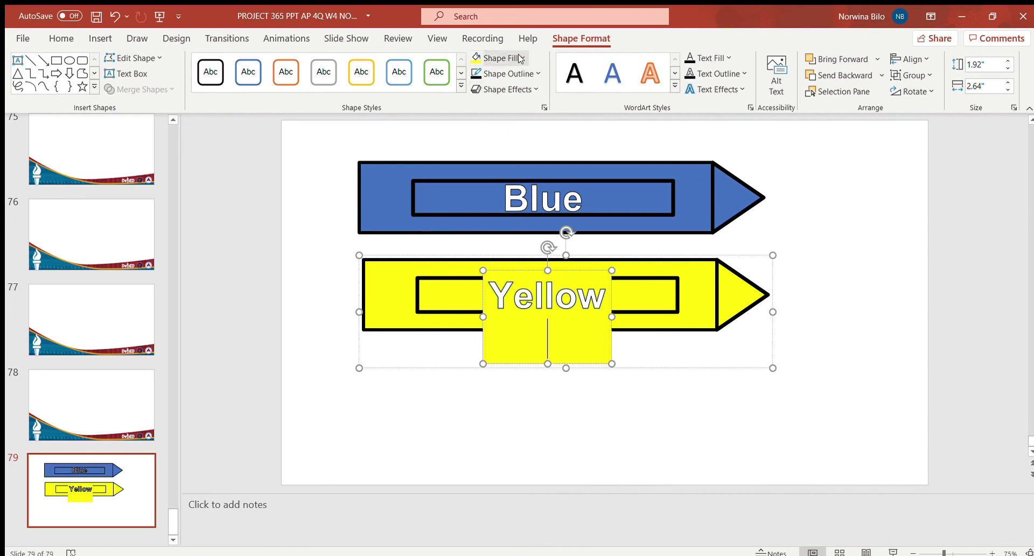
left_click(497, 58)
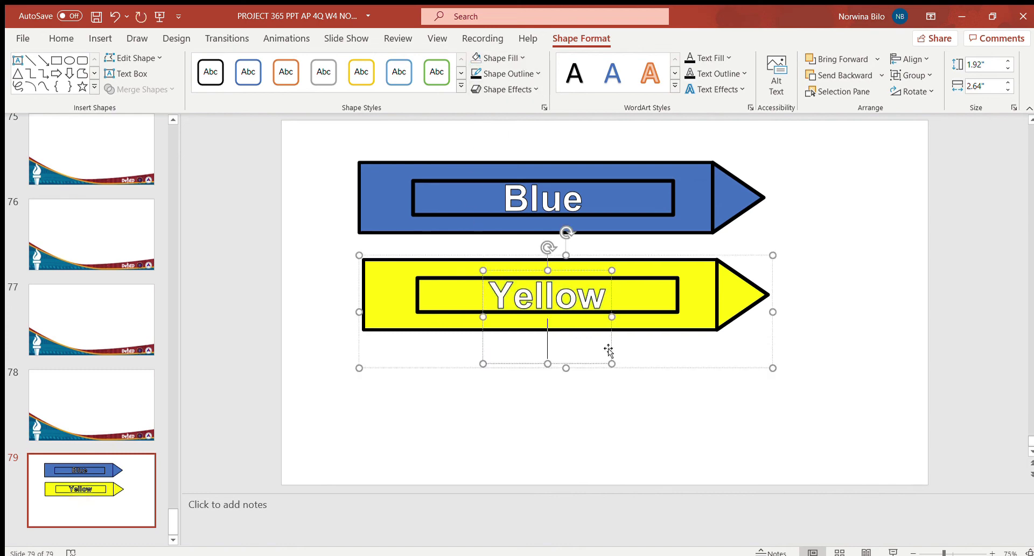
left_click(626, 409)
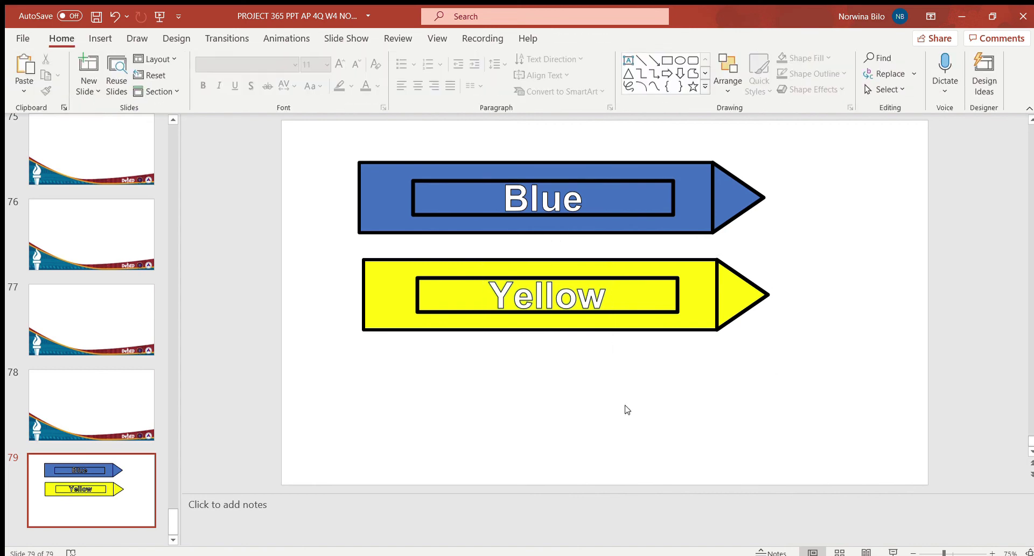
left_click(648, 272)
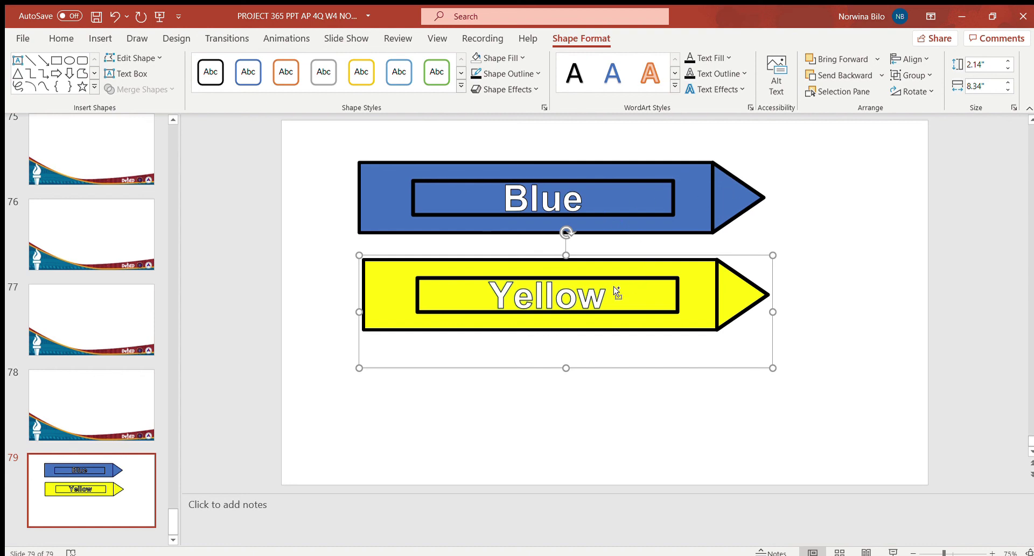
Paste a copy of the yellow crayon below it, fill it red, and select its label text
key("ctrl+v")
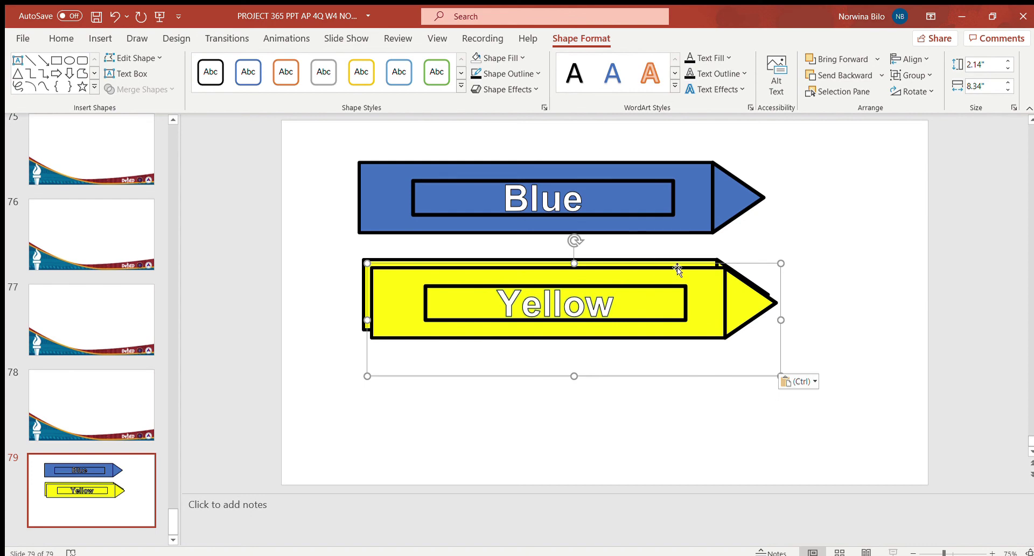
left_click_drag(677, 271, 675, 360)
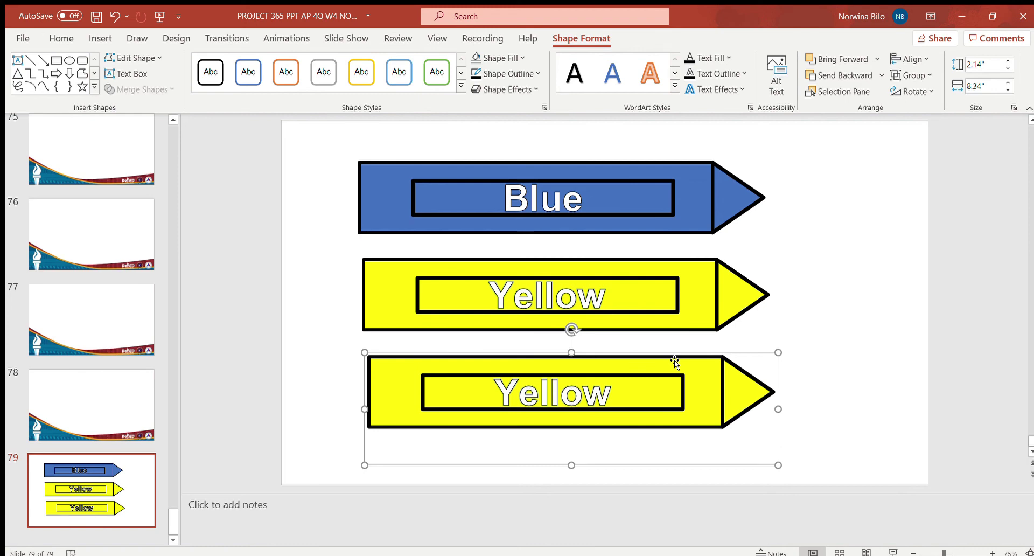
left_click(518, 55)
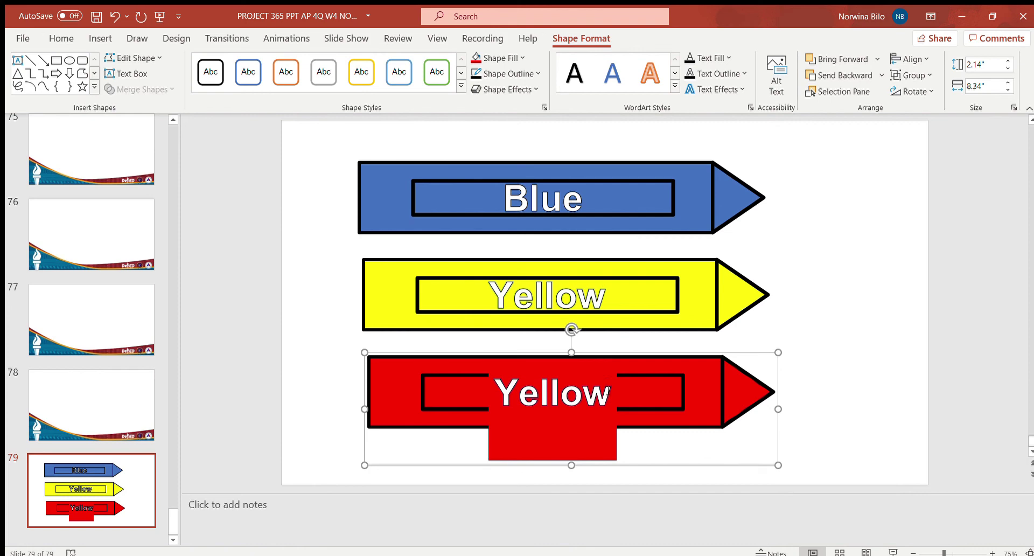
left_click(606, 398)
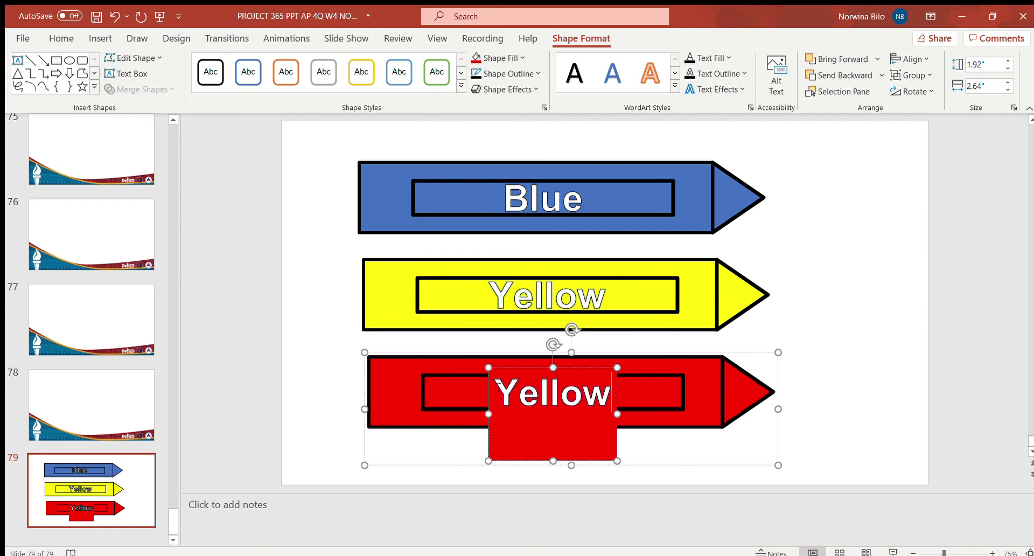
mouse_move(494, 385)
left_mouse_down()
mouse_move(539, 391)
mouse_move(598, 419)
left_mouse_up()
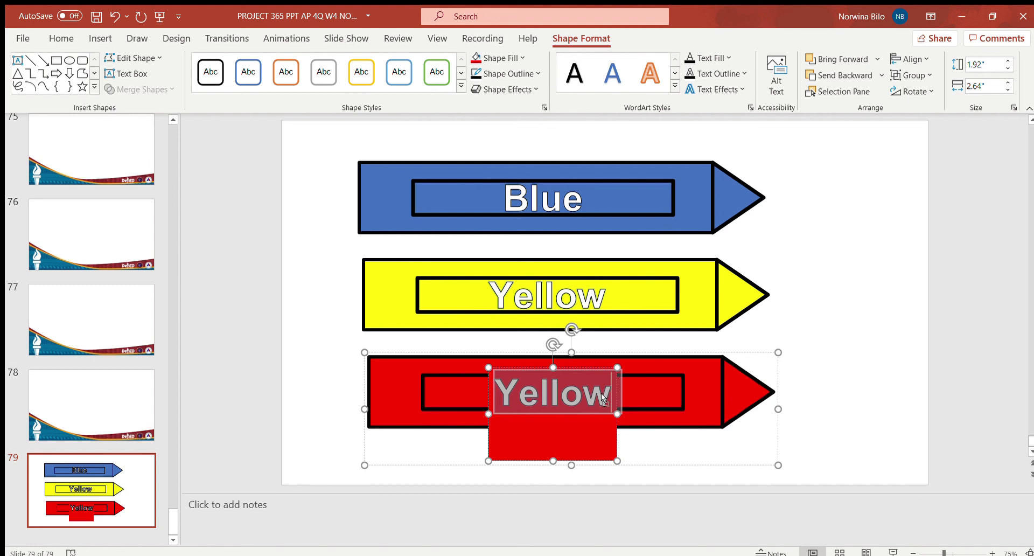
Replace the word Yellow on the bottom crayon's label with Red
key("Escape")
key("shift+Left")
key("shift+Left")
key("shift+Left")
key("shift+Left")
key("shift+Left")
key("shift+Left")
key("BackSpace")
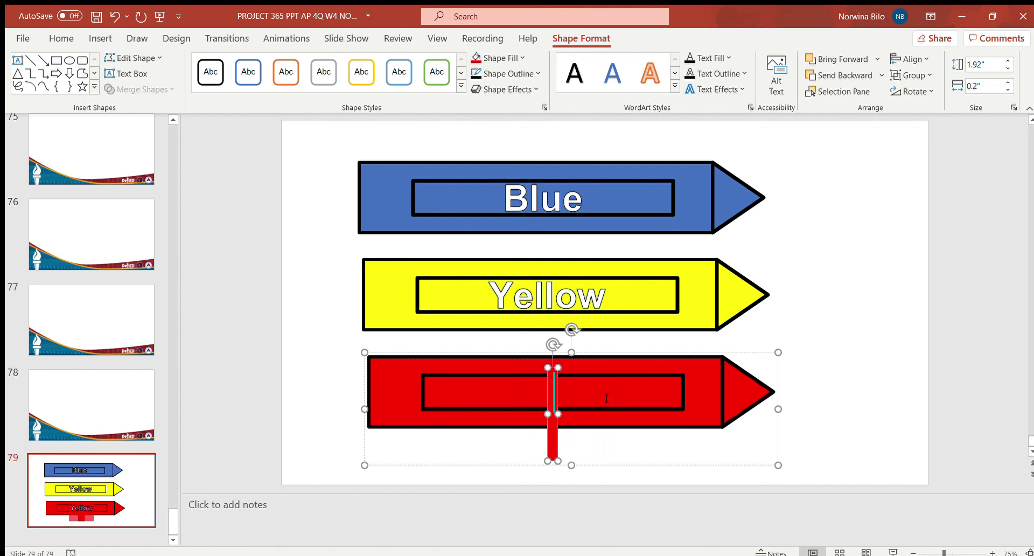
type("Red")
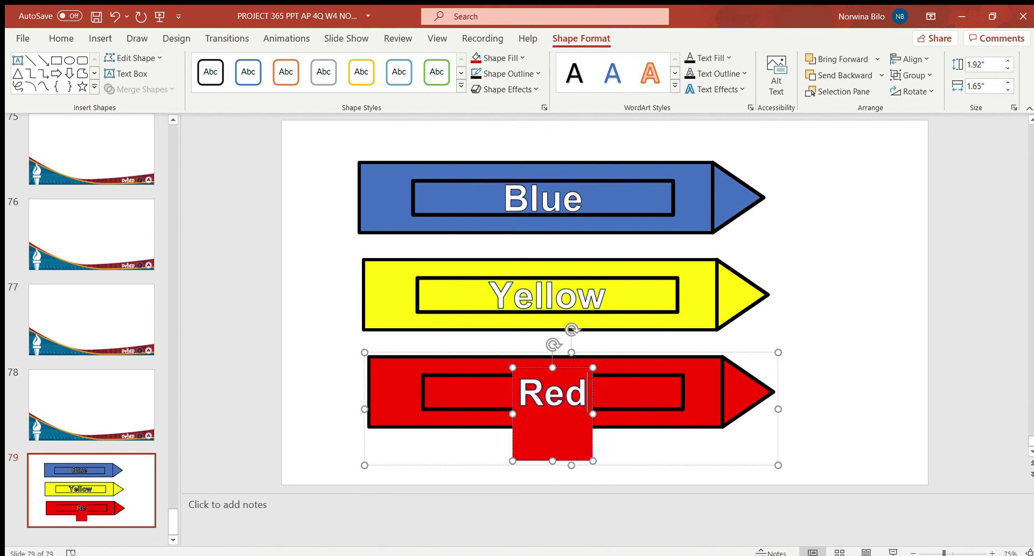
Give the Red label No Fill so the red block behind it disappears
key("Home")
key("shift+Right")
key("shift+Right")
key("shift+Right")
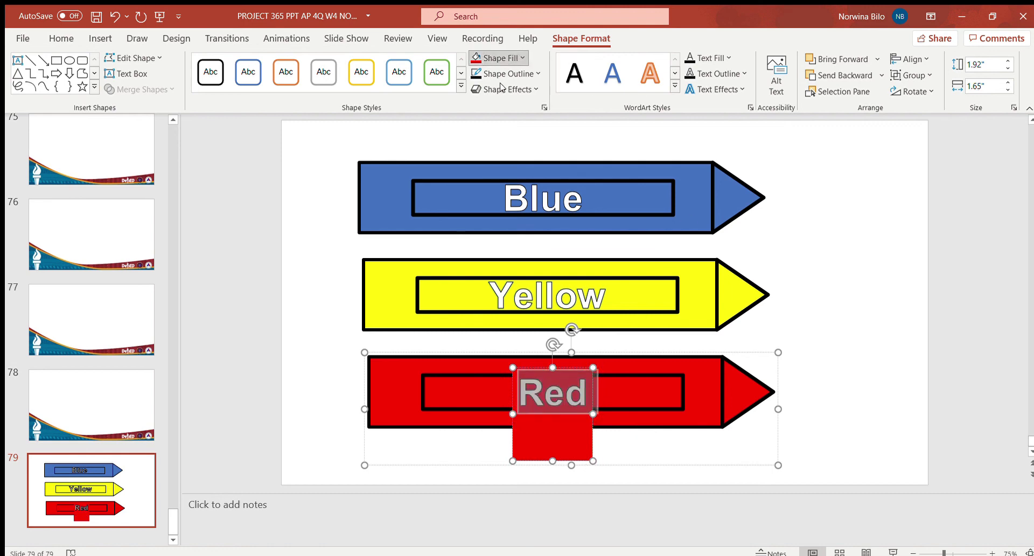
left_click(492, 239)
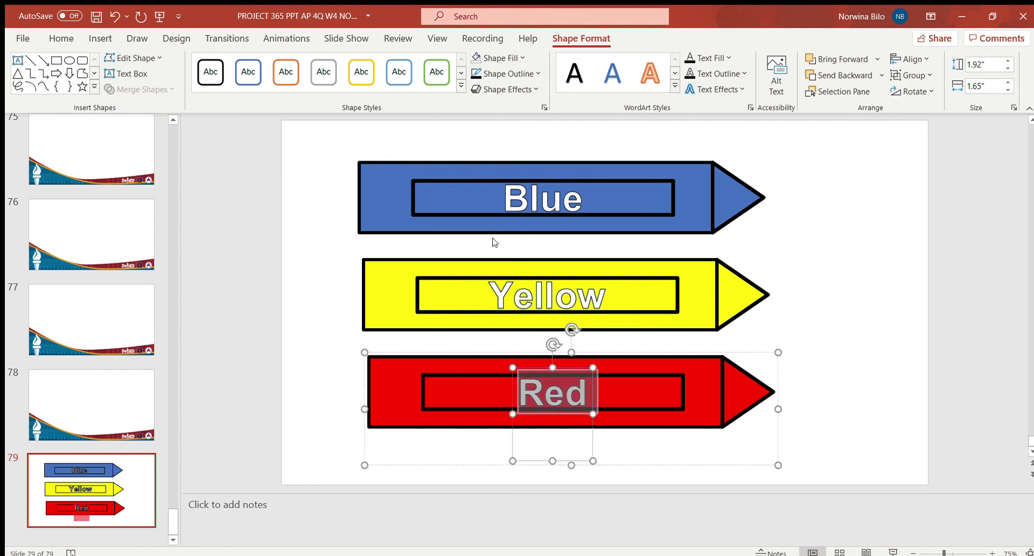
left_click(895, 250)
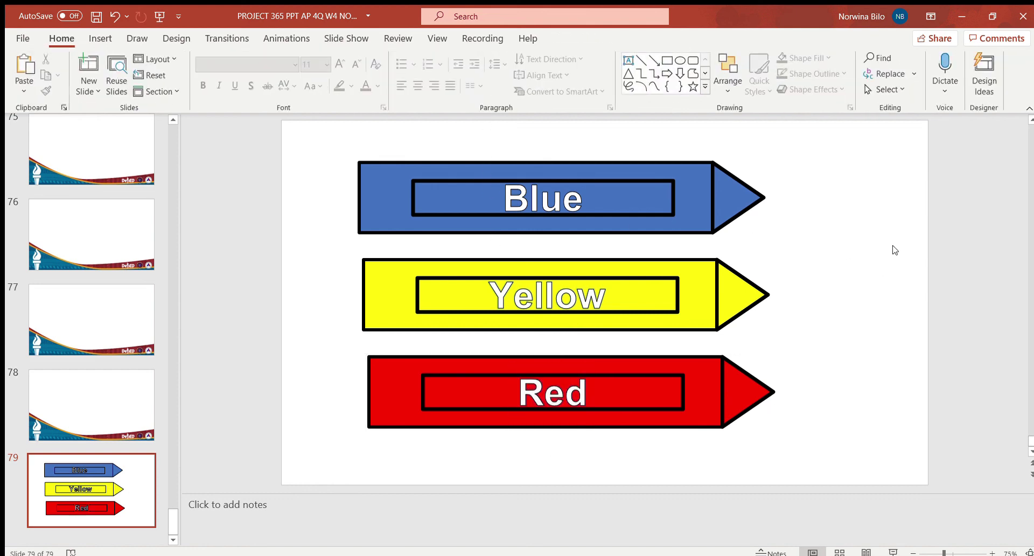